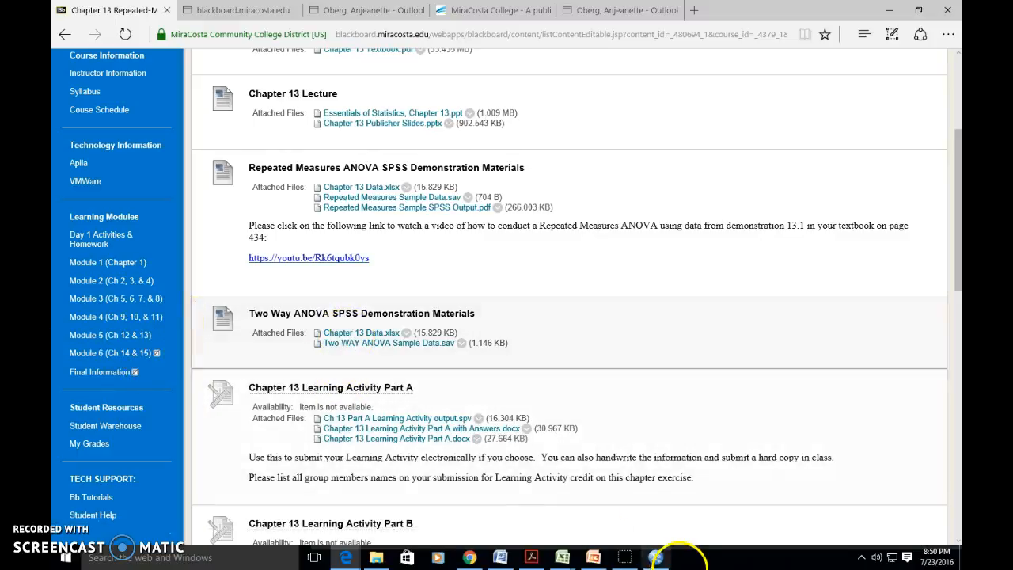
# Step: Switch to the Chapter 13 Data workbook in Excel and review the Two Factor ANOVA sheet
pyautogui.click(568, 558)
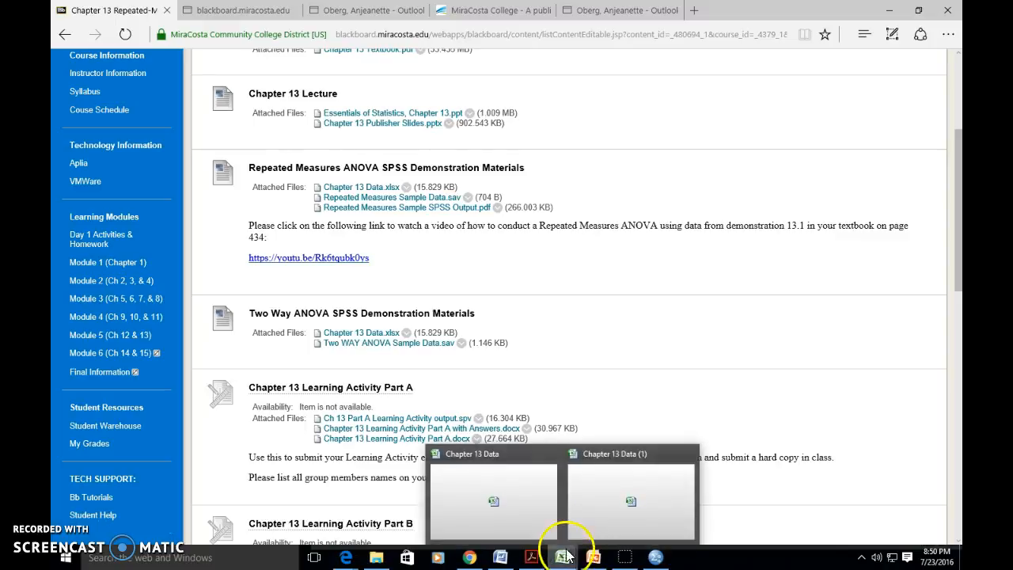
pyautogui.click(539, 518)
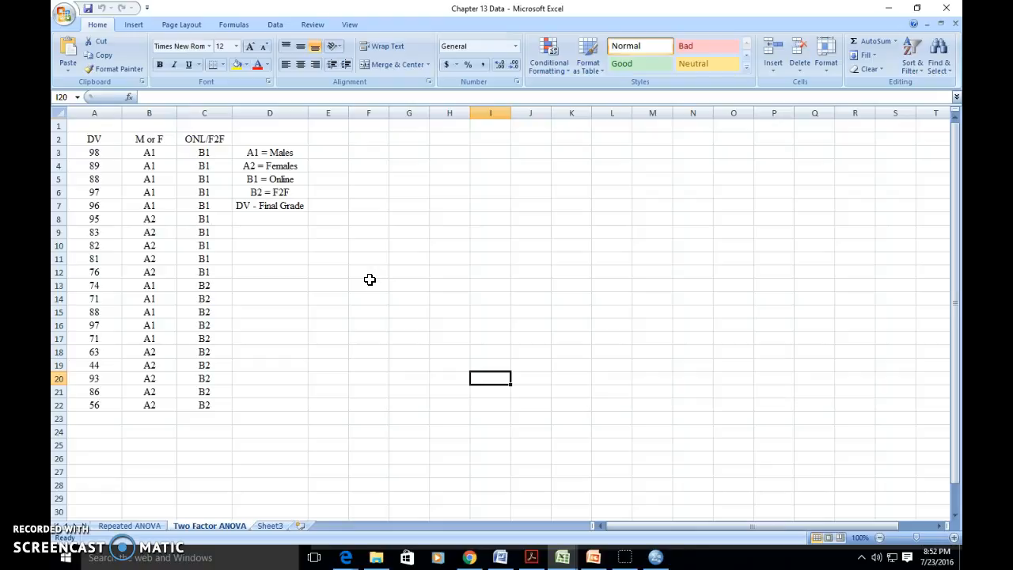
pyautogui.click(339, 270)
# Step: Switch to the SPSS Data Editor and name the first variable FinalGrade in the variable definitions
pyautogui.click(656, 557)
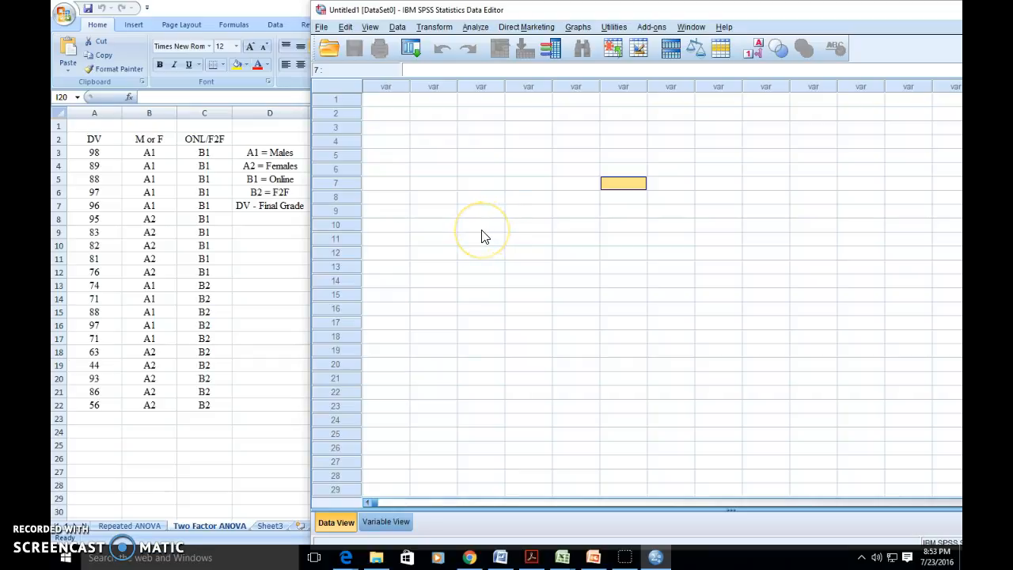
pyautogui.click(380, 522)
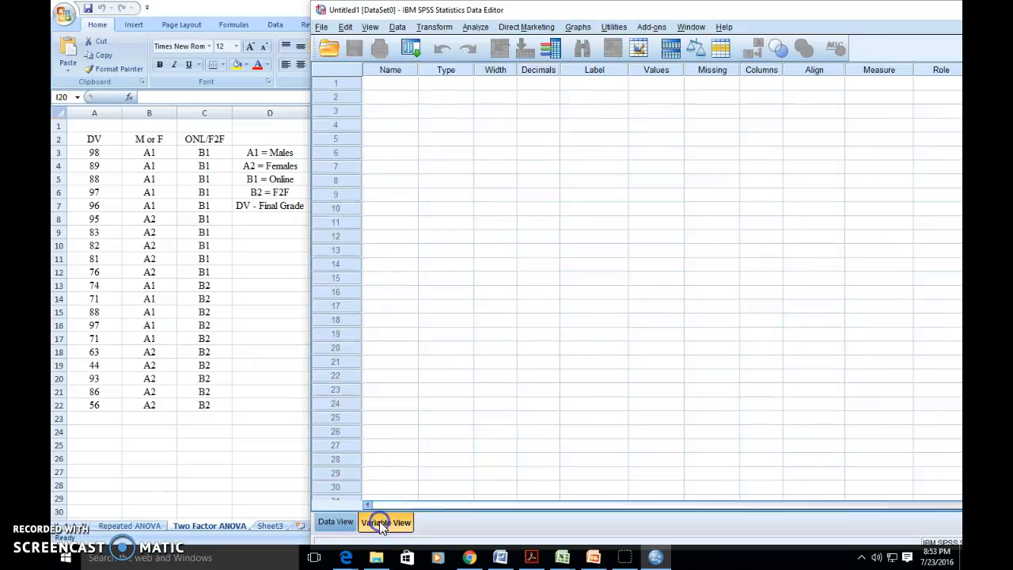
pyautogui.click(383, 84)
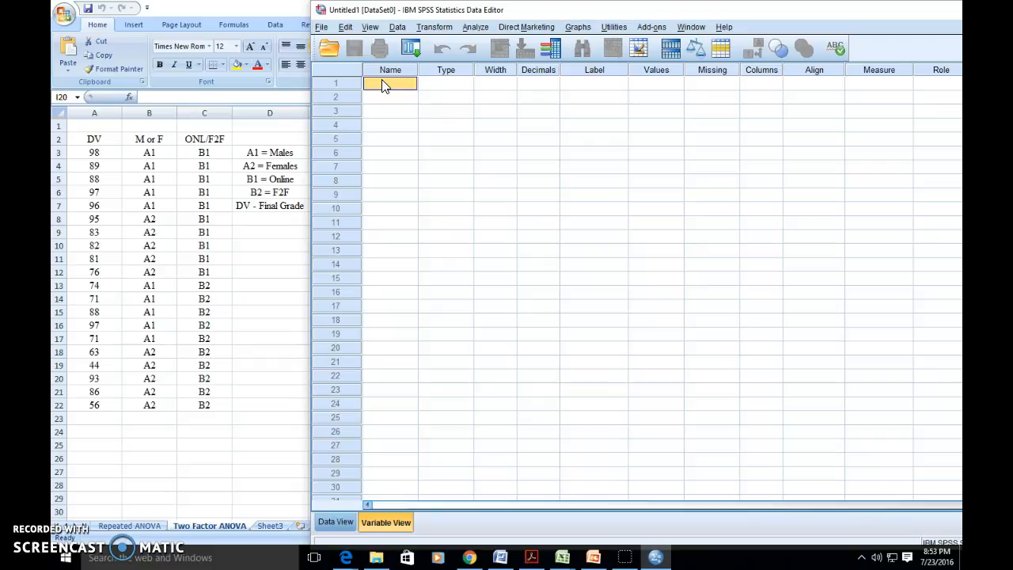
pyautogui.click(385, 88)
pyautogui.write('FinalGrade')
pyautogui.click(436, 84)
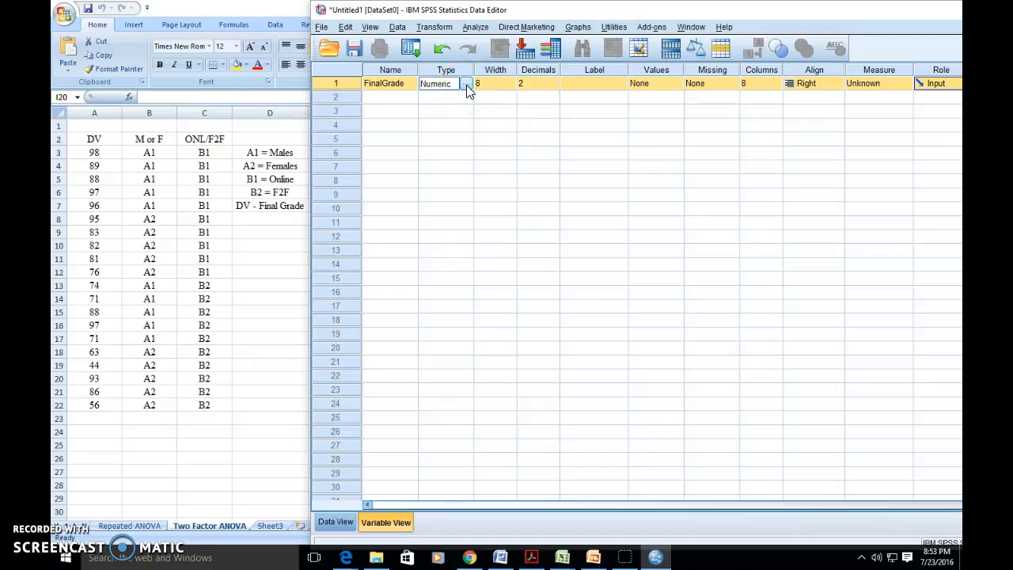
# Step: Label the FinalGrade variable "Final Grade" and set its measure to Scale
pyautogui.click(588, 85)
pyautogui.write('Final Grade')
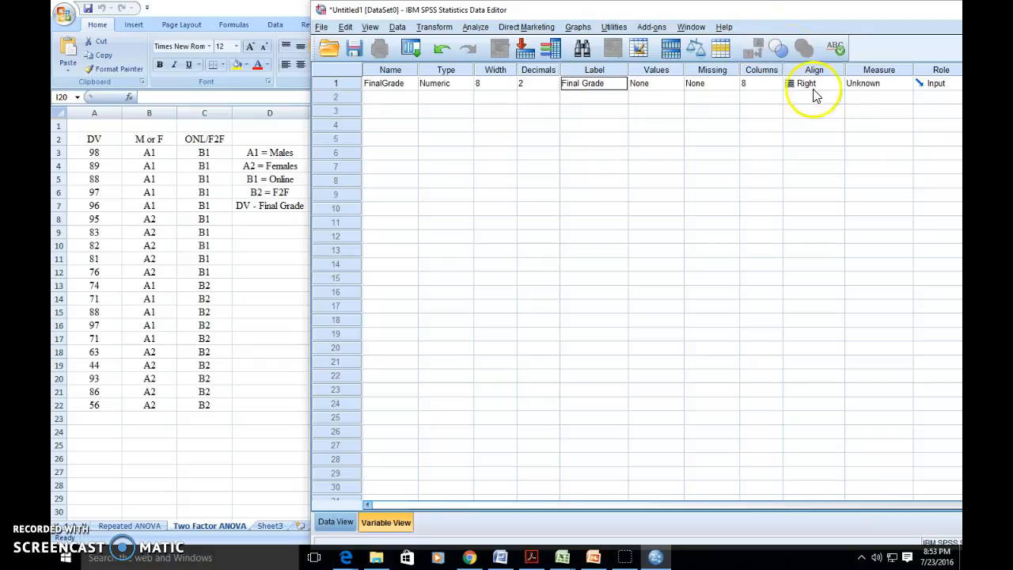
pyautogui.click(870, 84)
pyautogui.click(872, 97)
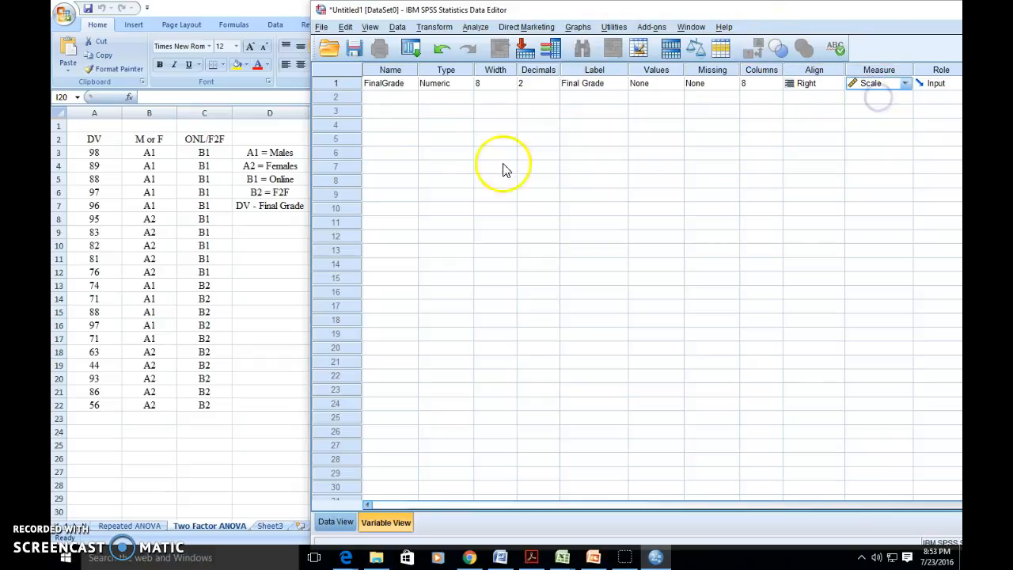
pyautogui.click(378, 95)
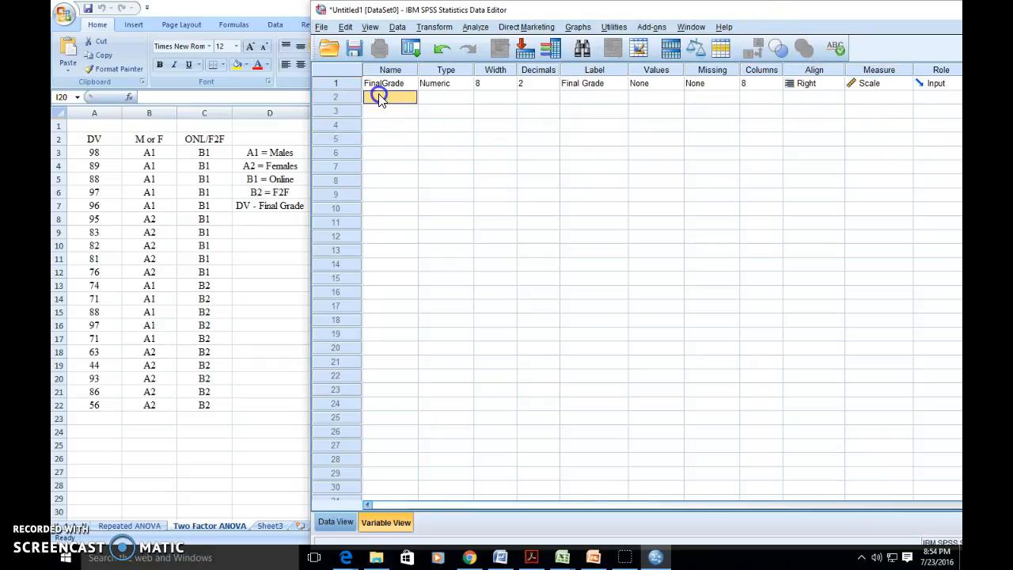
pyautogui.write('Gender')
pyautogui.click(450, 102)
pyautogui.click(540, 198)
pyautogui.click(730, 299)
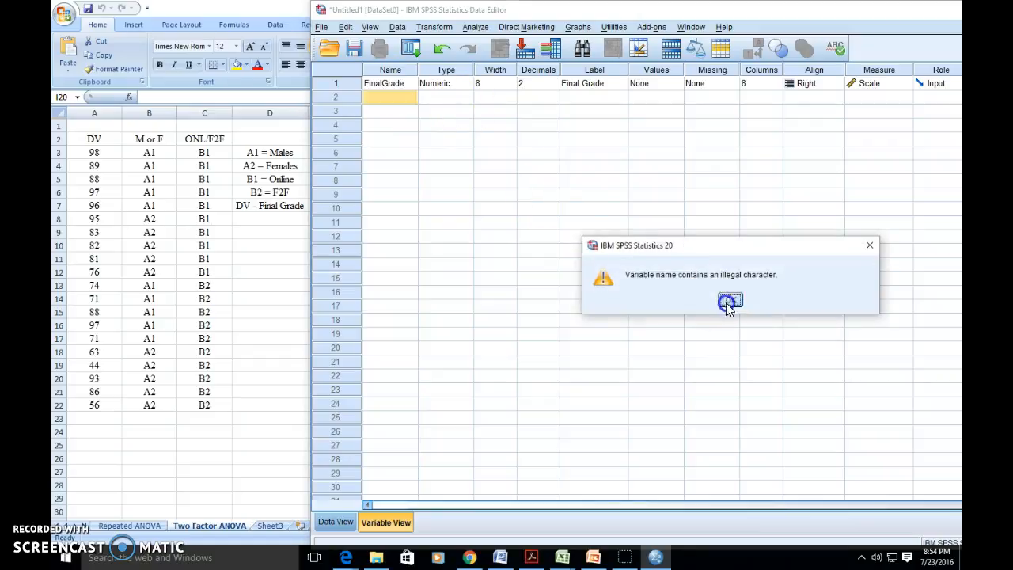
# Step: Define the second variable with the name Gender, the label "Gender" and the Nominal measure
pyautogui.click(396, 101)
pyautogui.write('Gender')
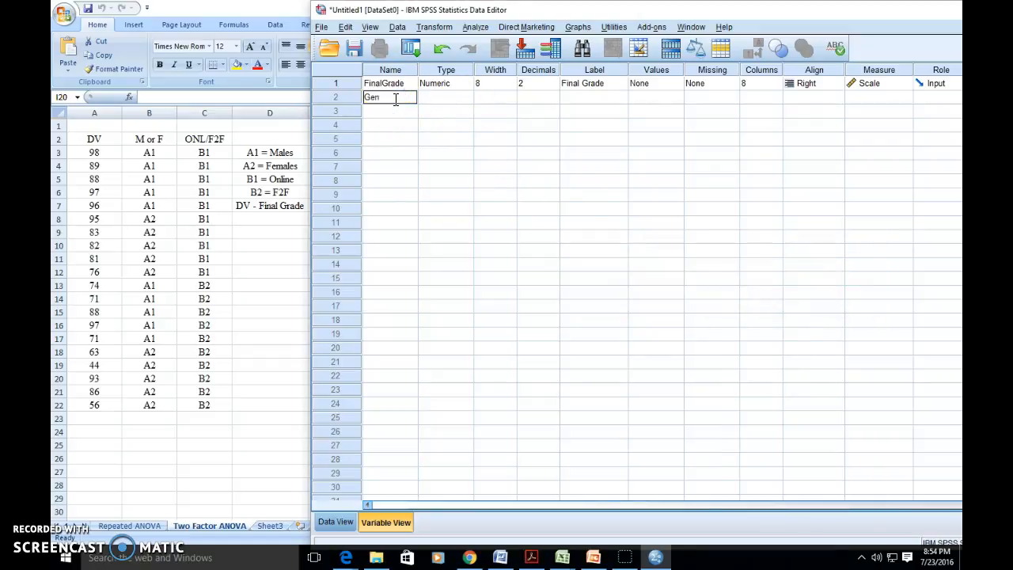
pyautogui.click(445, 99)
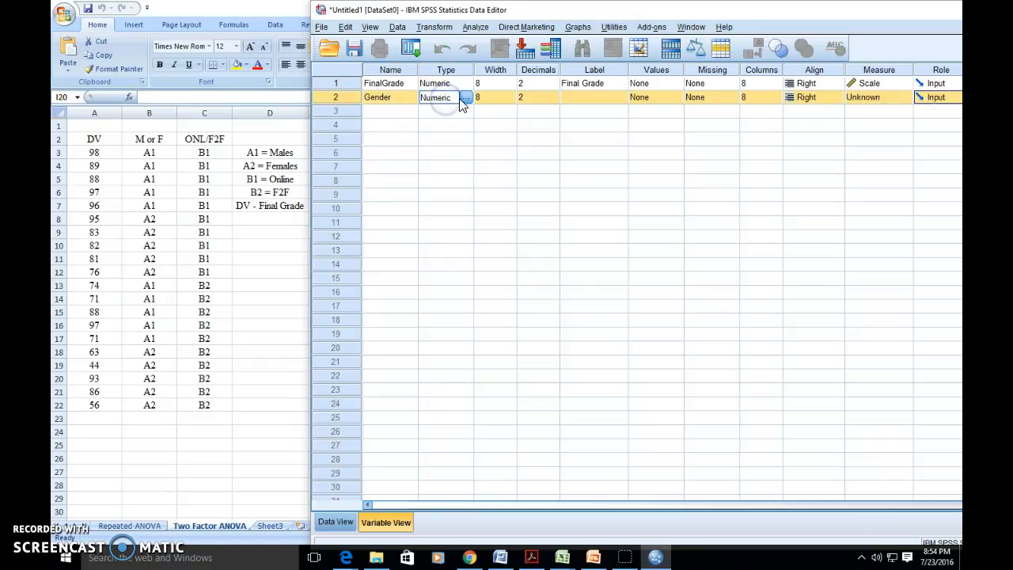
pyautogui.click(531, 103)
pyautogui.click(583, 97)
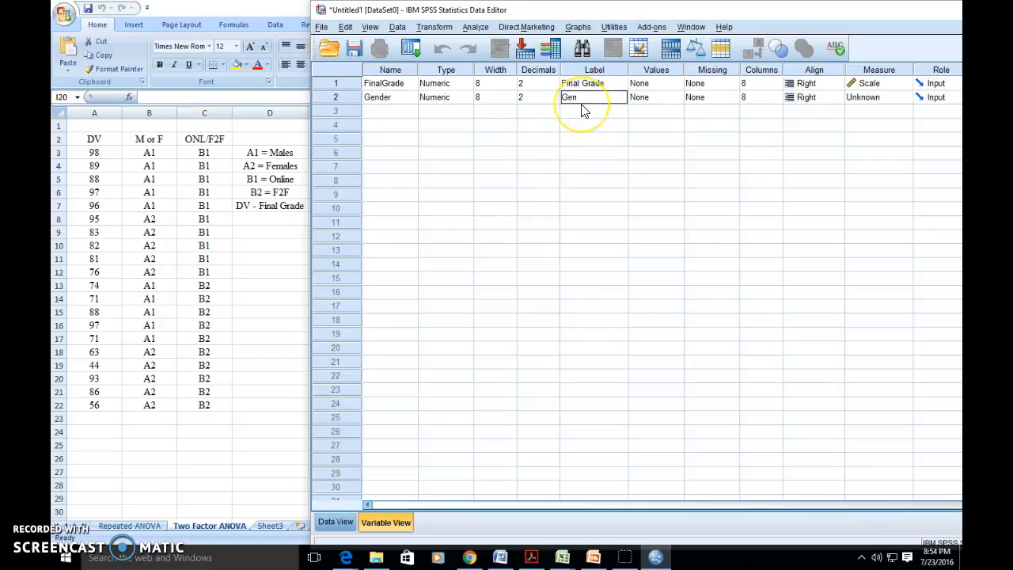
pyautogui.click(869, 98)
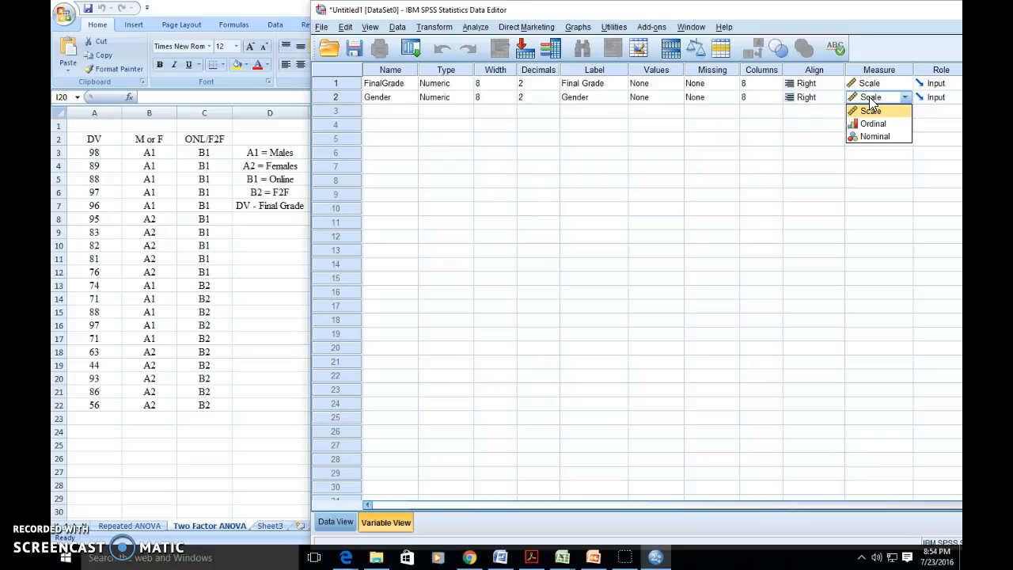
pyautogui.click(878, 137)
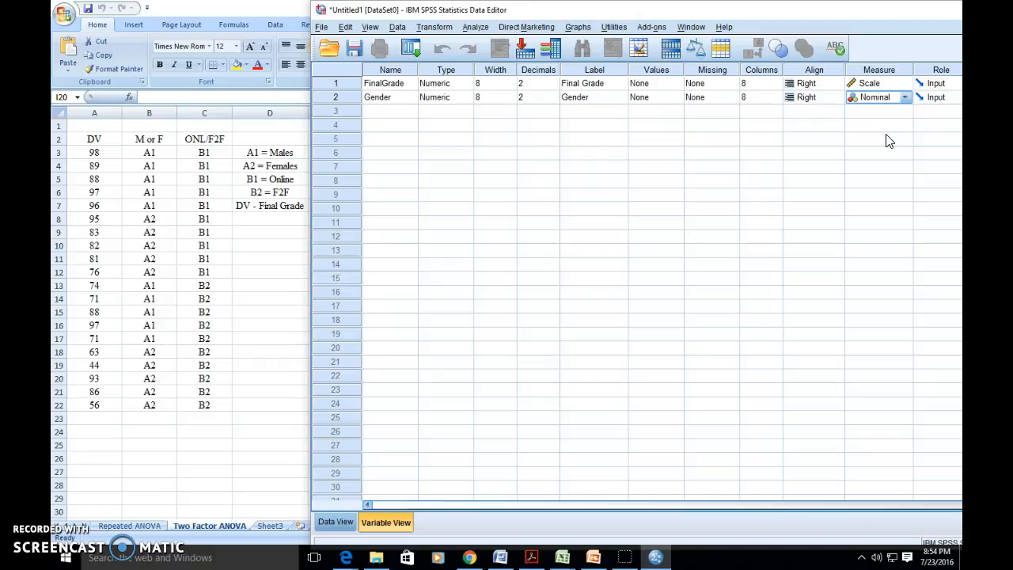
# Step: Name the third variable TypeofClass and leave its type as Numeric
pyautogui.click(380, 112)
pyautogui.write('TypeofClass')
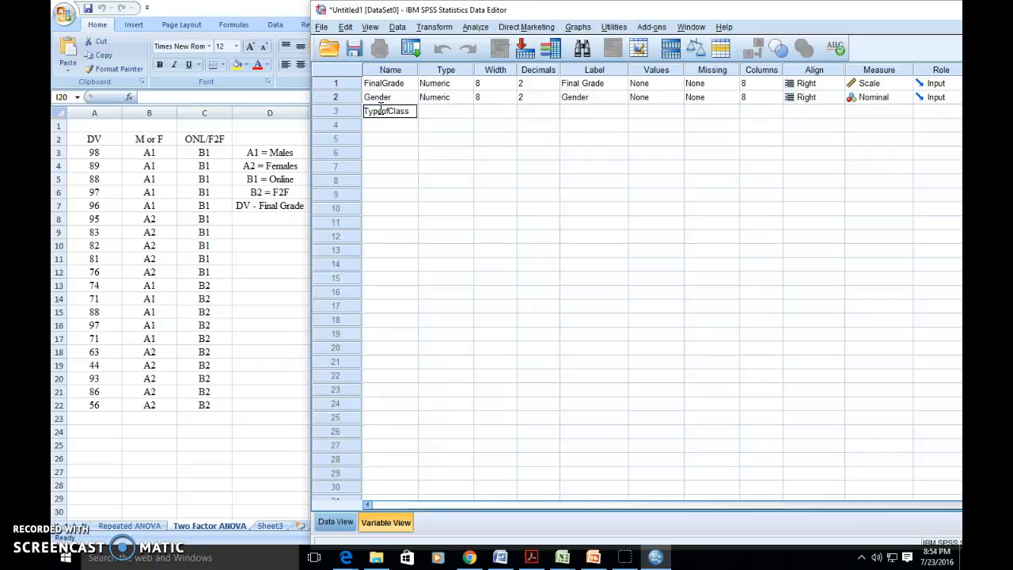
pyautogui.click(462, 111)
pyautogui.click(467, 111)
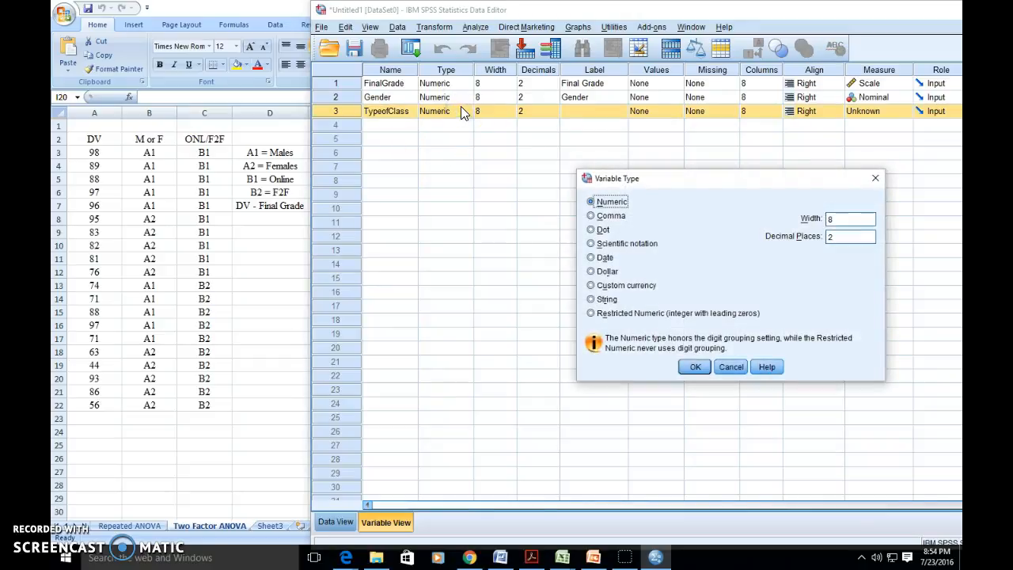
pyautogui.click(729, 366)
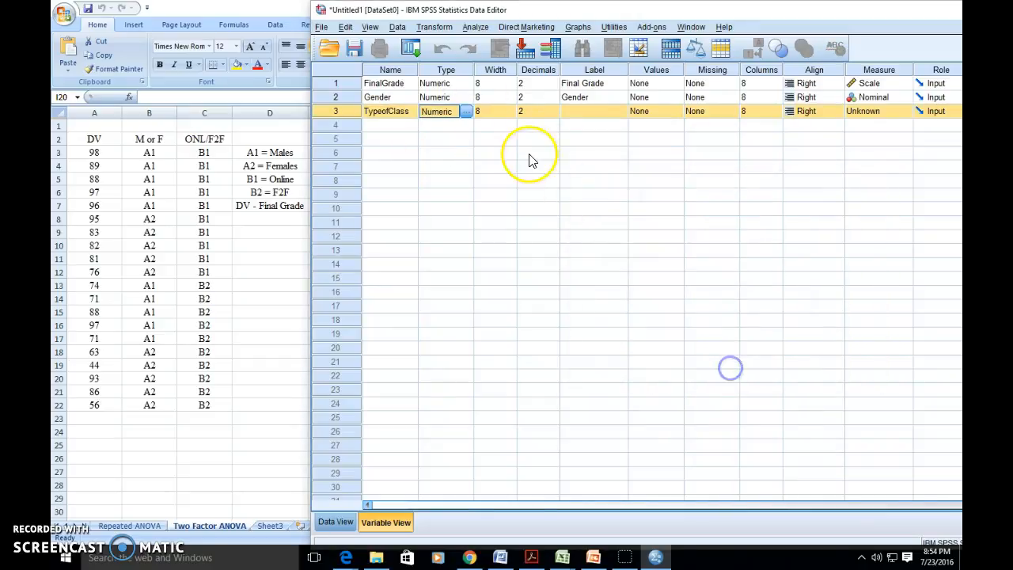
# Step: Label the TypeofClass variable "Type of Class" and set its measure to Nominal
pyautogui.click(603, 113)
pyautogui.write('Typ')
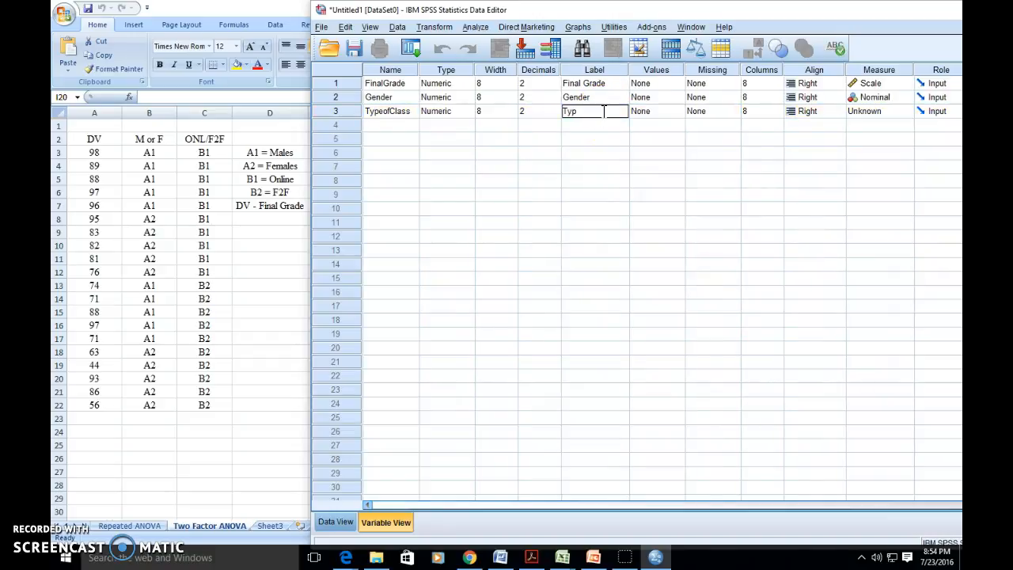
pyautogui.write('e of Class')
pyautogui.click(864, 112)
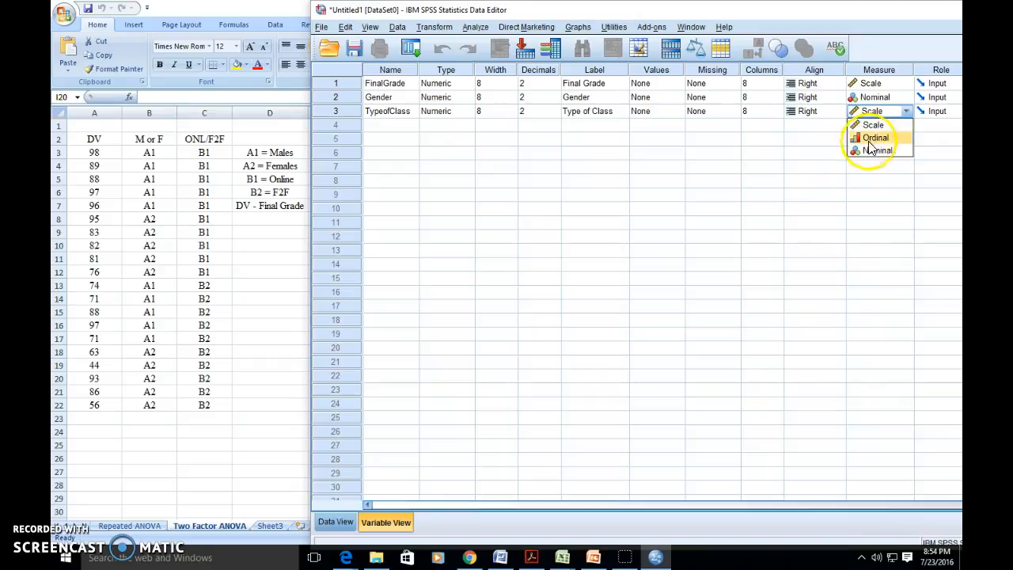
pyautogui.click(875, 150)
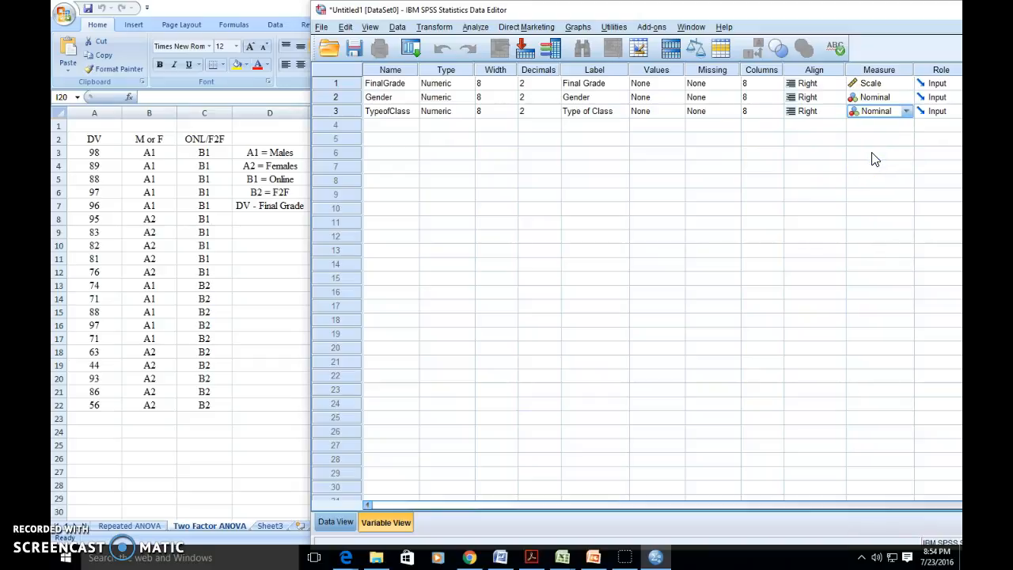
# Step: Show the SPSS data entry grid and check the group code definitions on the Excel sheet
pyautogui.click(334, 522)
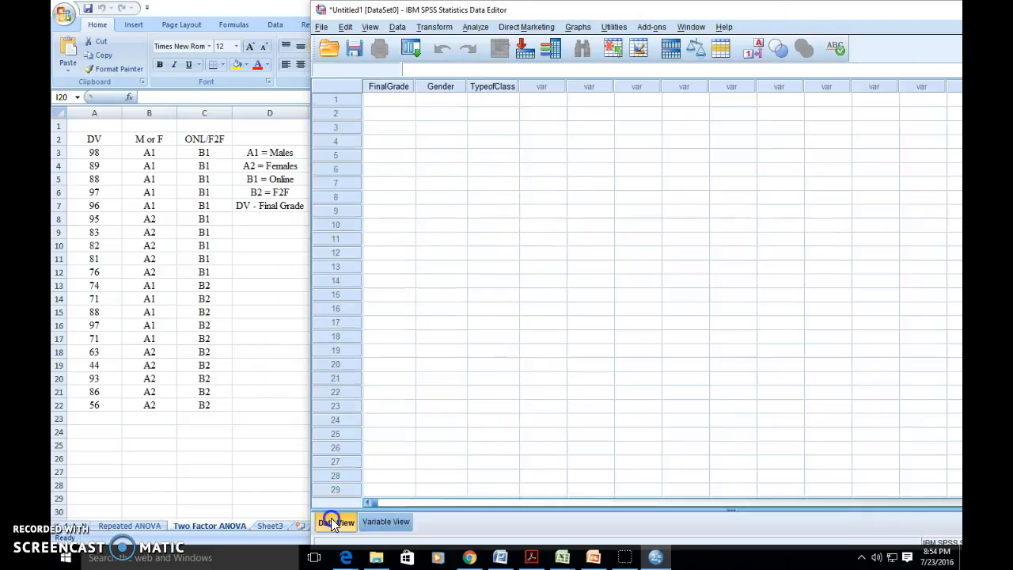
pyautogui.click(465, 238)
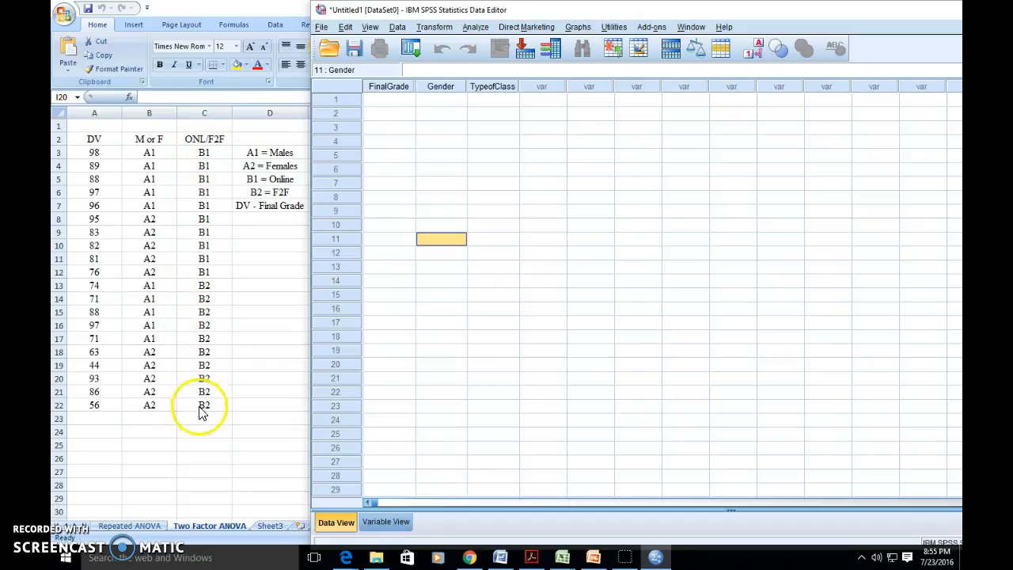
pyautogui.hotkey('alt', 'Tab')
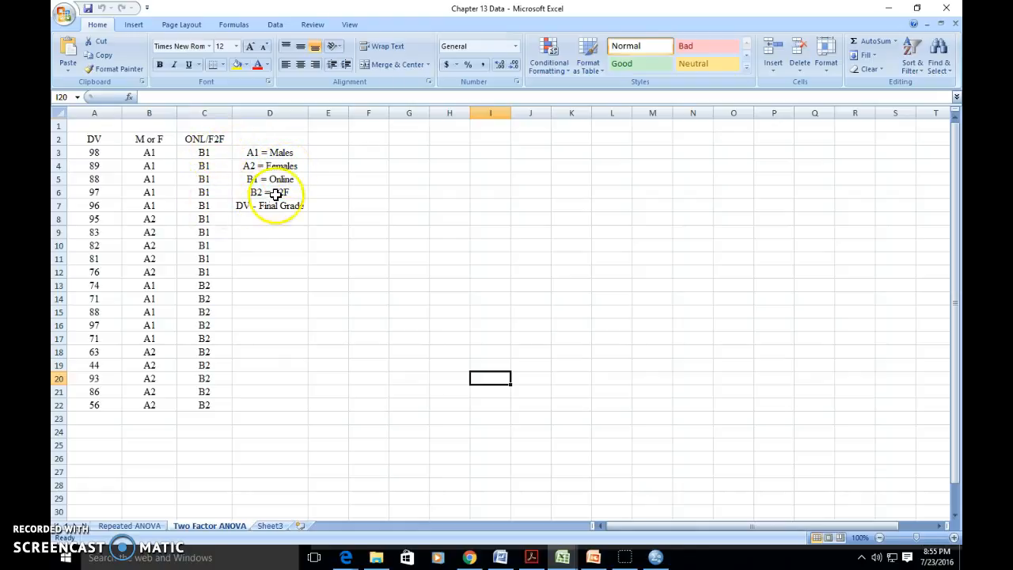
pyautogui.click(655, 557)
pyautogui.click(555, 198)
pyautogui.click(398, 99)
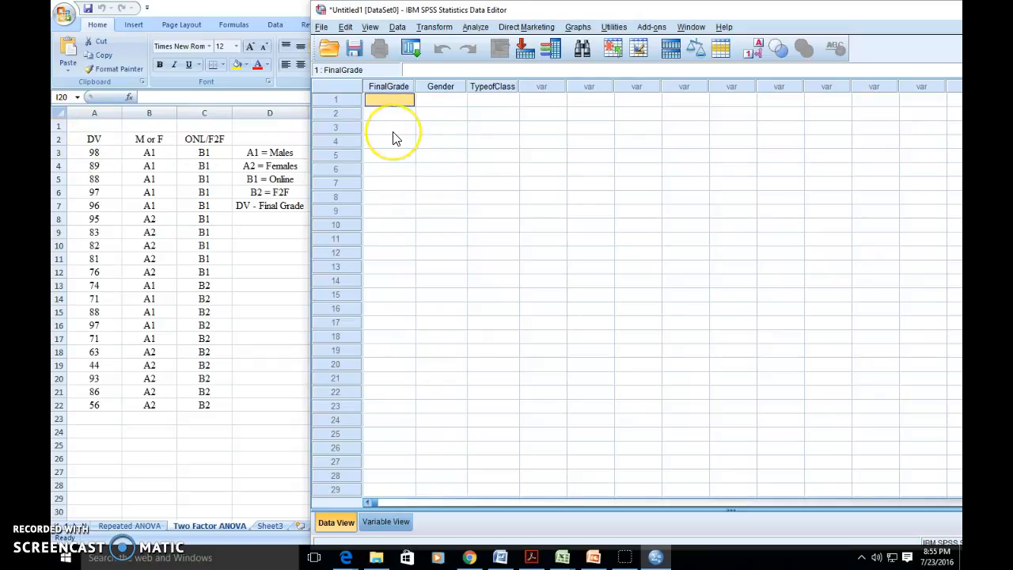
pyautogui.write('98')
pyautogui.press('Return')
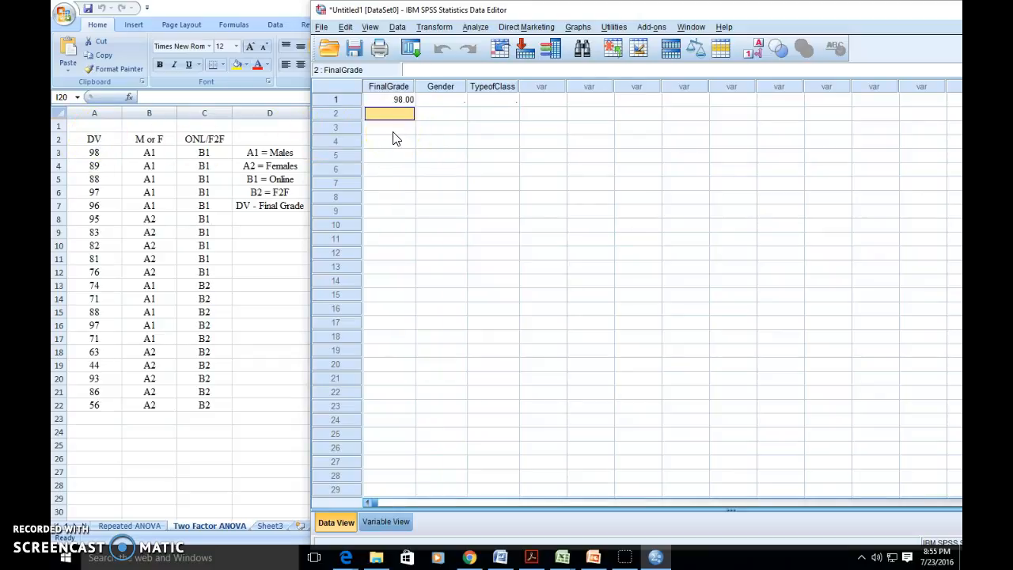
pyautogui.click(395, 98)
pyautogui.press('Delete')
# Step: Copy the DV scores in A3:A22 from Excel and paste them into the SPSS FinalGrade column from row 1
pyautogui.click(101, 147)
pyautogui.moveTo(96, 152); pyautogui.dragTo(95, 404)
pyautogui.hotkey('ctrl', 'c')
pyautogui.click(661, 562)
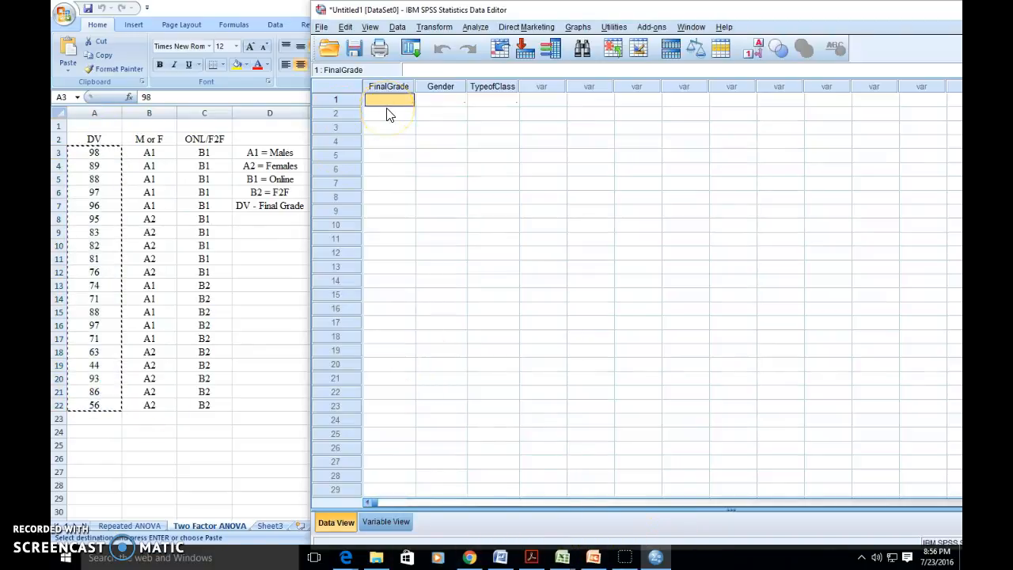
pyautogui.hotkey('ctrl', 'v')
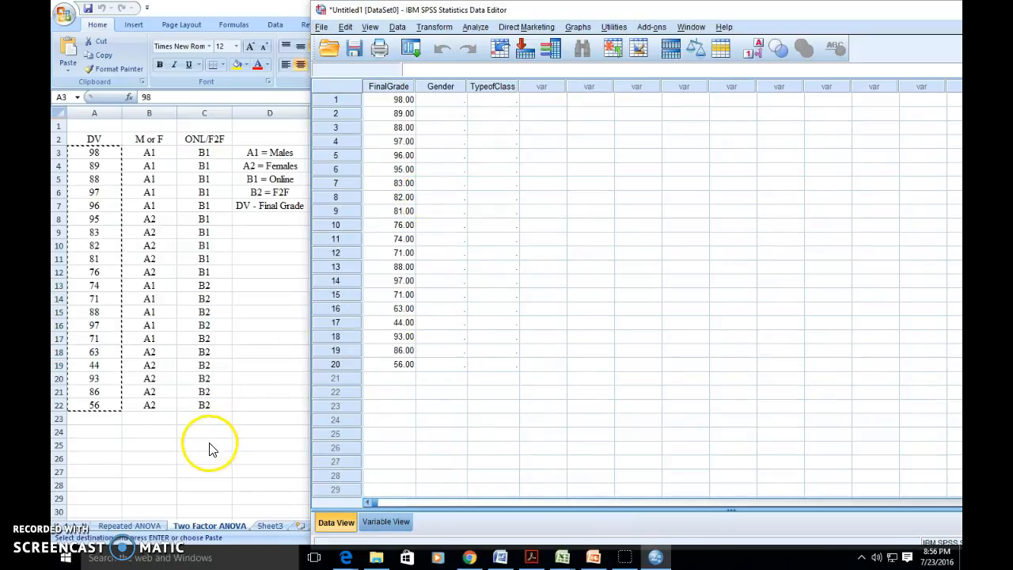
# Step: Copy the M or F codes in B3:B22 from Excel and paste them into the SPSS Gender column from row 1
pyautogui.click(156, 151)
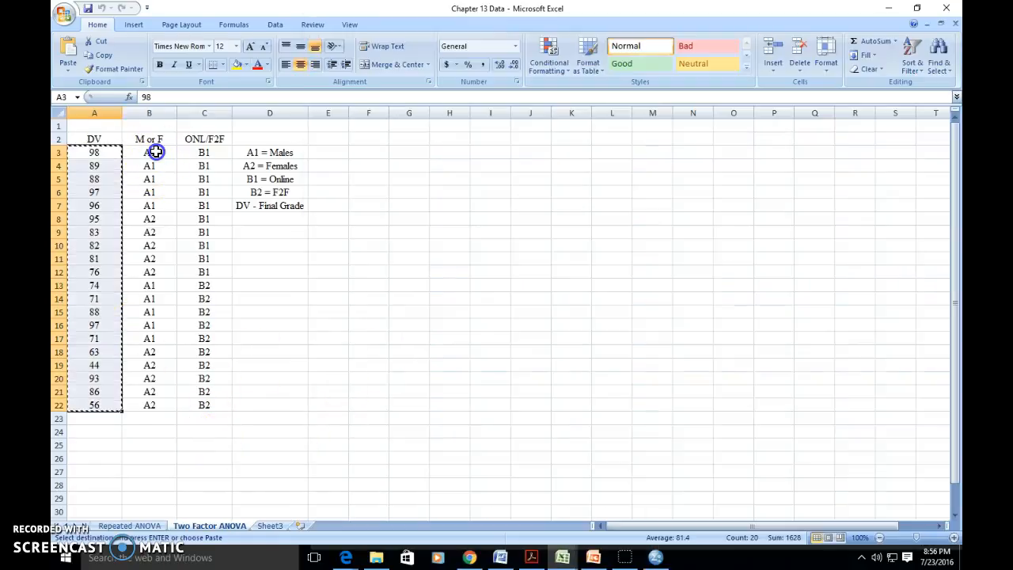
pyautogui.moveTo(156, 152); pyautogui.dragTo(150, 403)
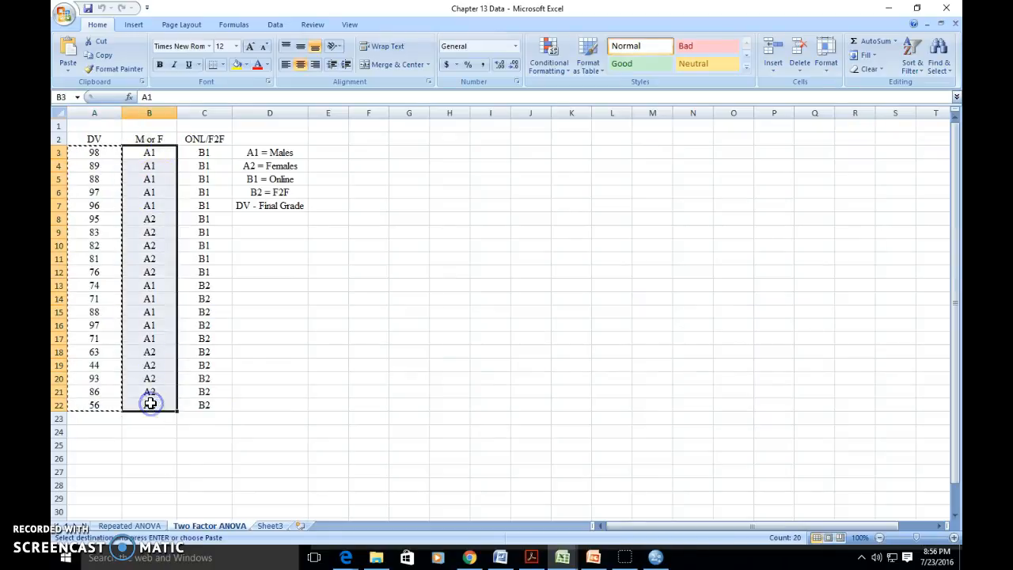
pyautogui.hotkey('ctrl', 'c')
pyautogui.click(656, 557)
pyautogui.click(451, 100)
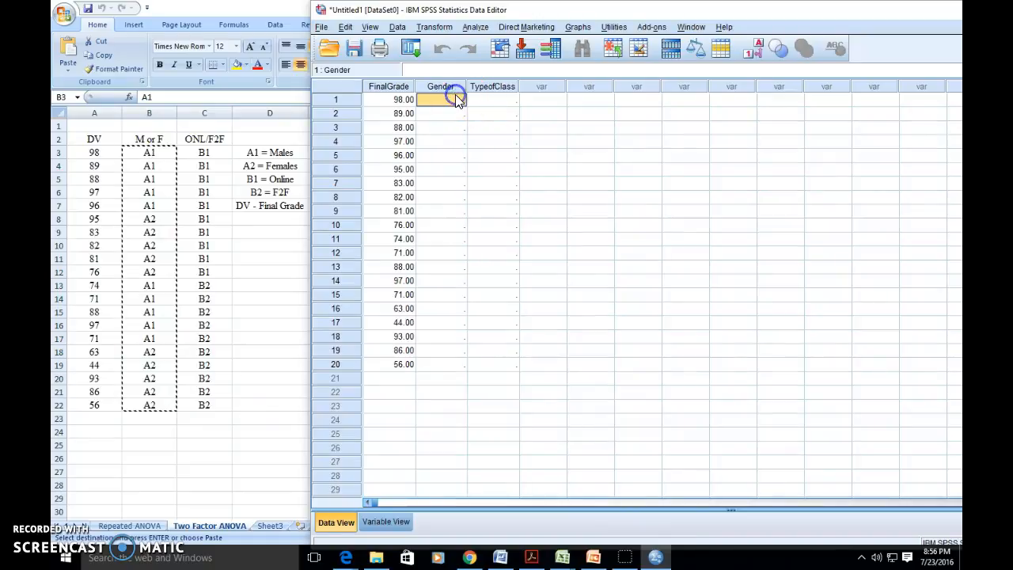
pyautogui.hotkey('ctrl', 'v')
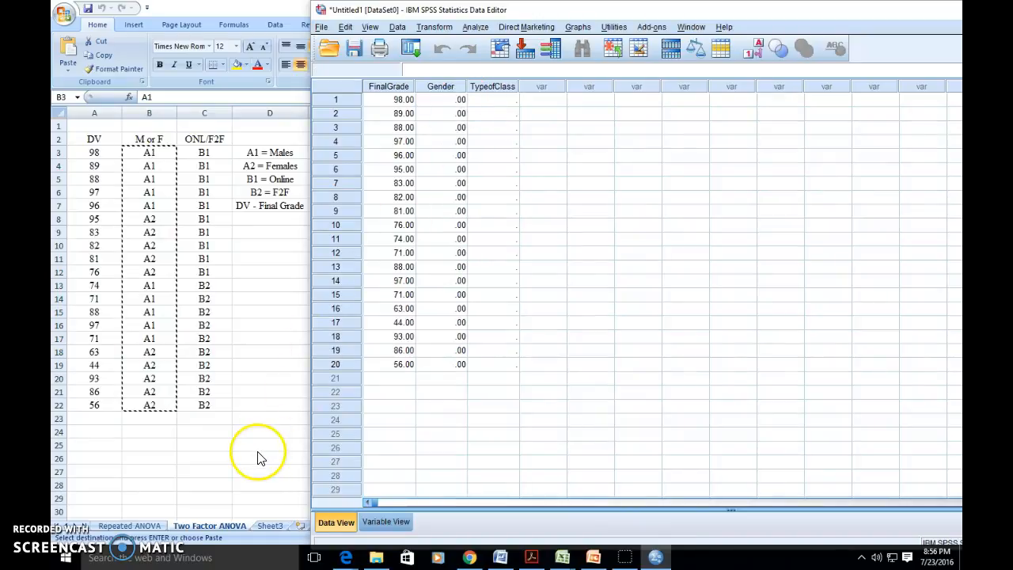
pyautogui.click(515, 155)
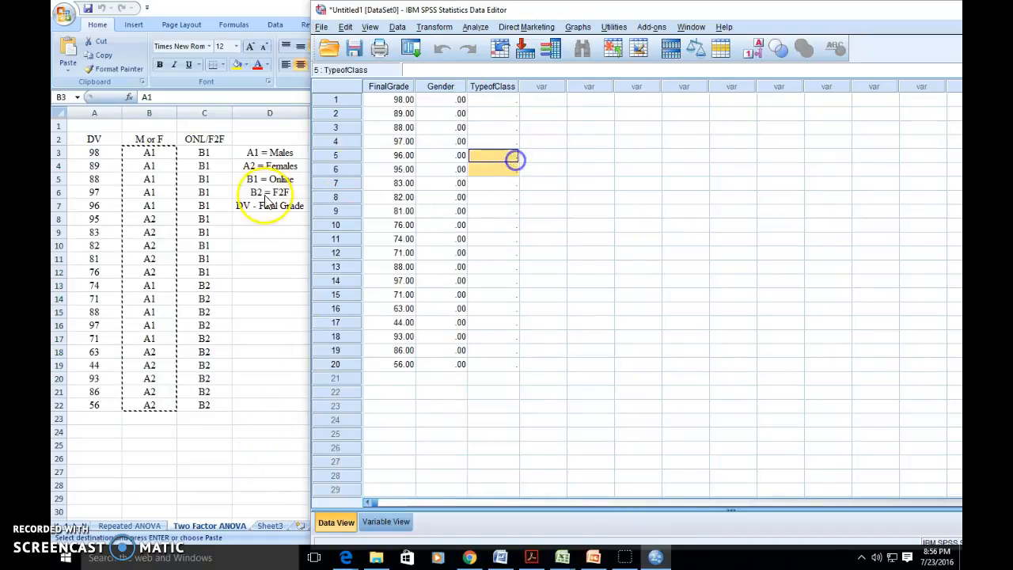
pyautogui.click(258, 312)
pyautogui.click(166, 404)
pyautogui.moveTo(166, 404); pyautogui.dragTo(165, 341)
pyautogui.moveTo(162, 153); pyautogui.dragTo(151, 401)
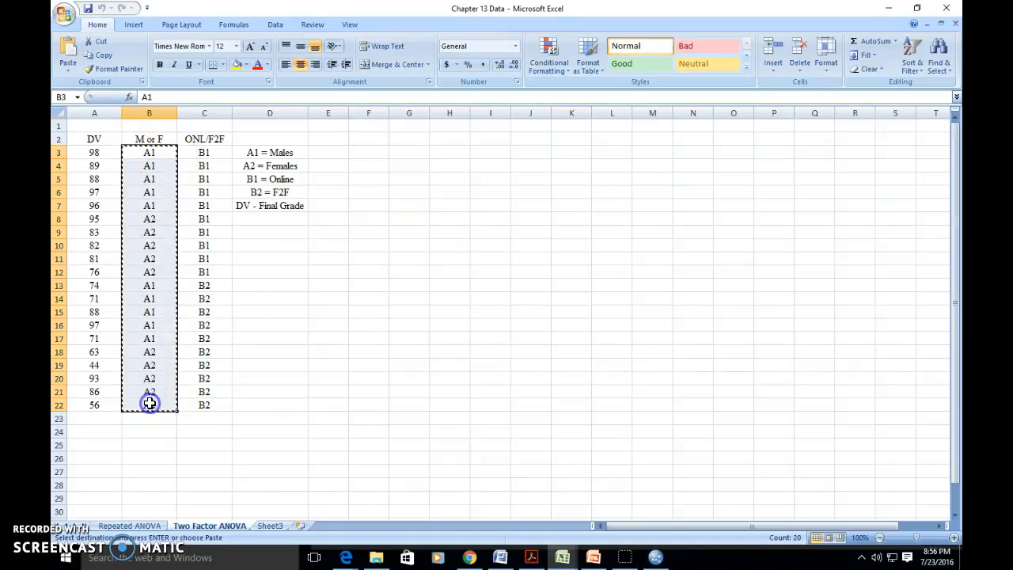
pyautogui.click(562, 557)
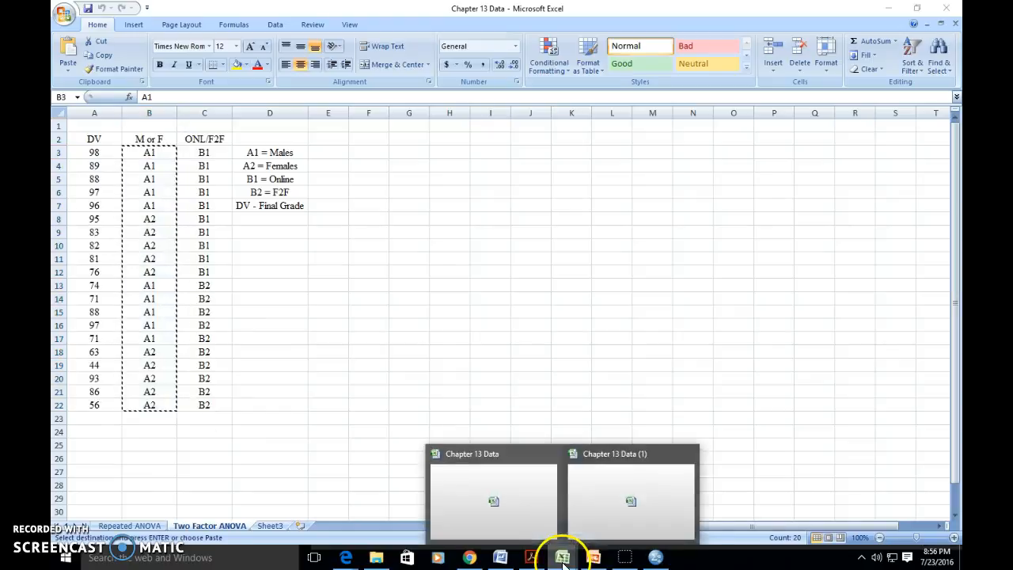
pyautogui.click(656, 557)
pyautogui.moveTo(439, 99); pyautogui.dragTo(443, 369)
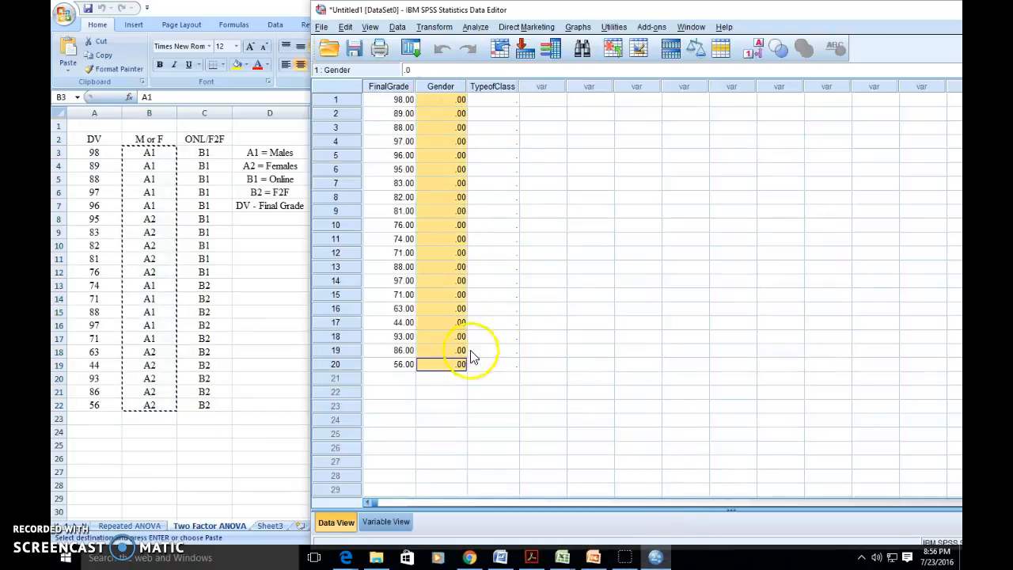
pyautogui.click(543, 336)
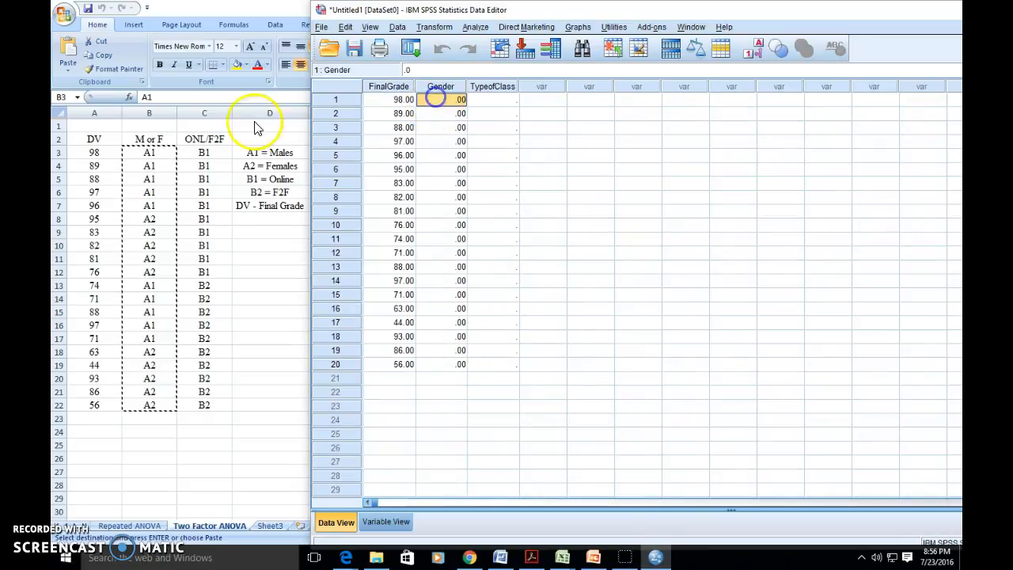
# Step: Copy the ONL/F2F codes in C3:C22 from Excel and paste them into the SPSS TypeofClass column from row 1
pyautogui.click(208, 152)
pyautogui.moveTo(208, 152); pyautogui.dragTo(204, 404)
pyautogui.hotkey('ctrl', 'c')
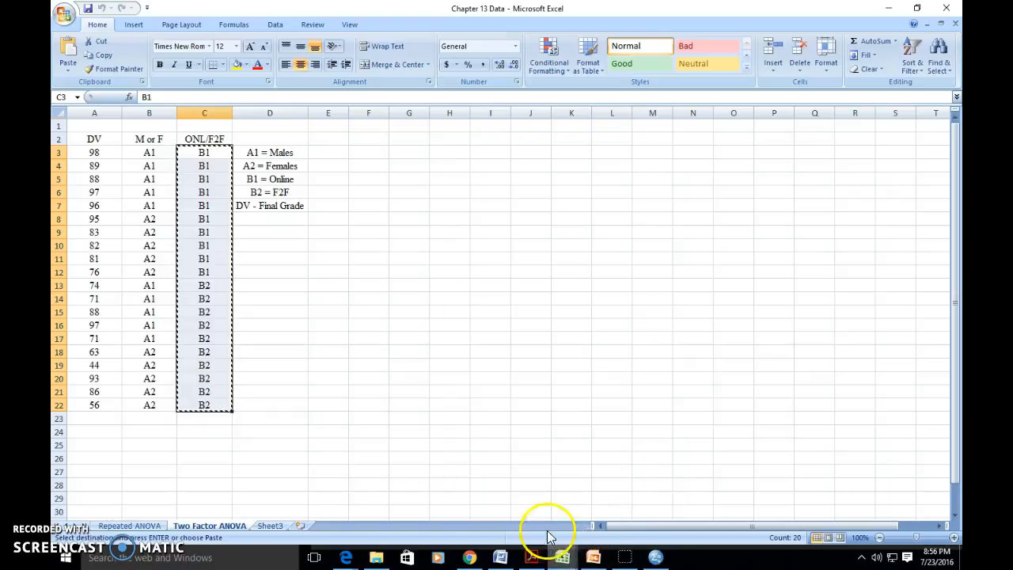
pyautogui.click(562, 556)
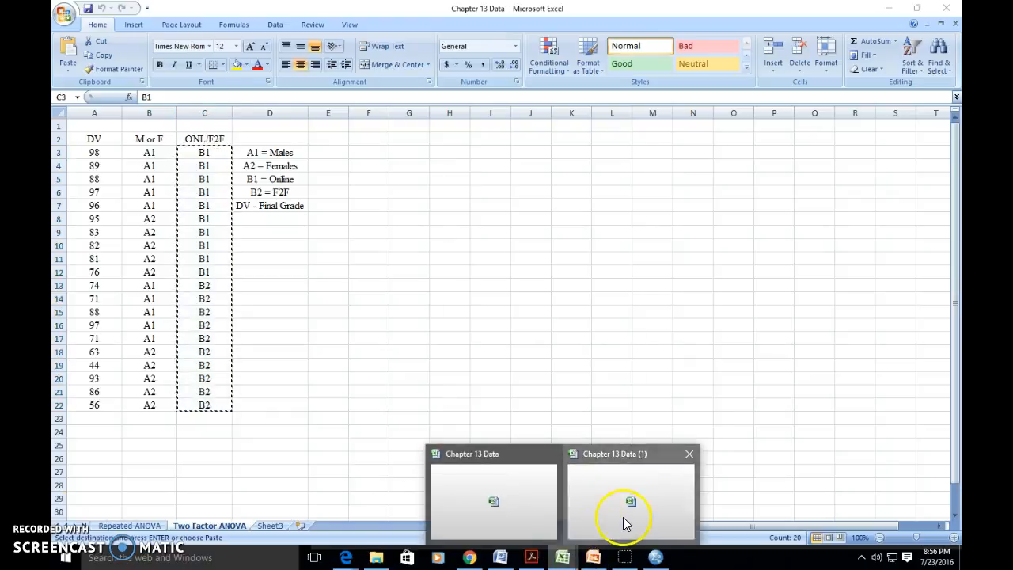
pyautogui.click(624, 521)
pyautogui.click(655, 554)
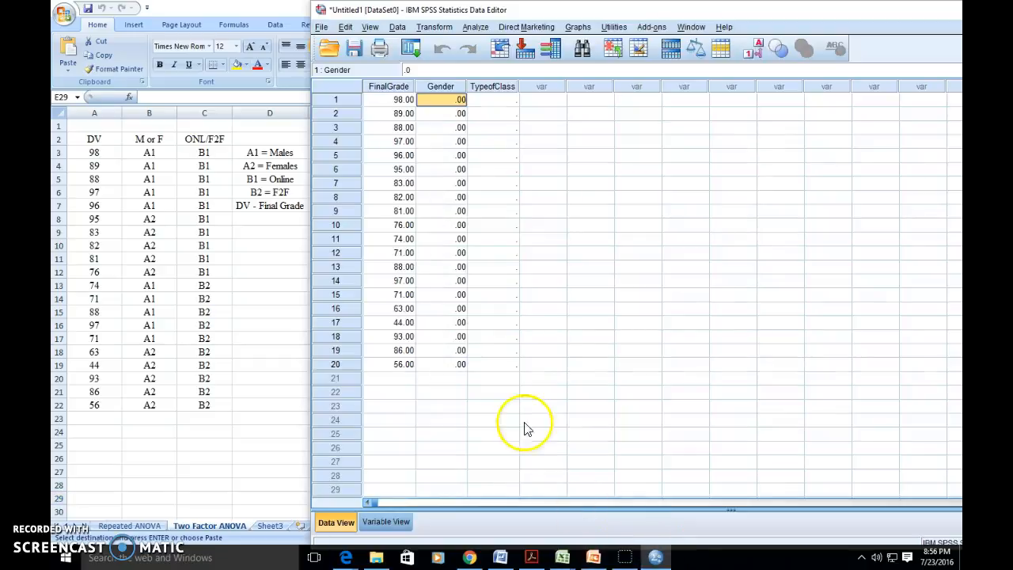
pyautogui.click(504, 100)
pyautogui.hotkey('ctrl', 'v')
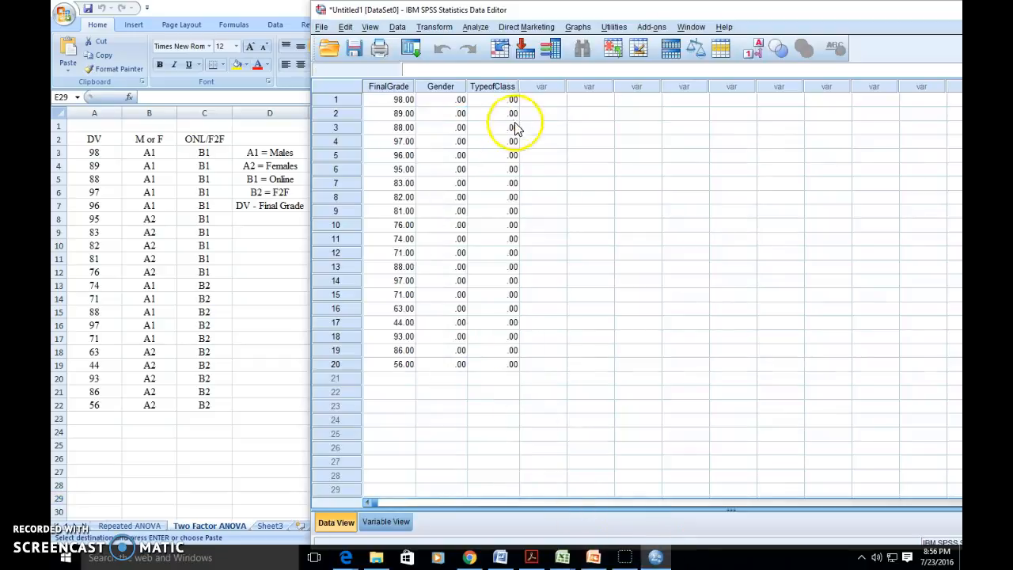
pyautogui.click(554, 183)
# Step: Enter 1 as the Gender value in rows 1 to 5
pyautogui.click(456, 99)
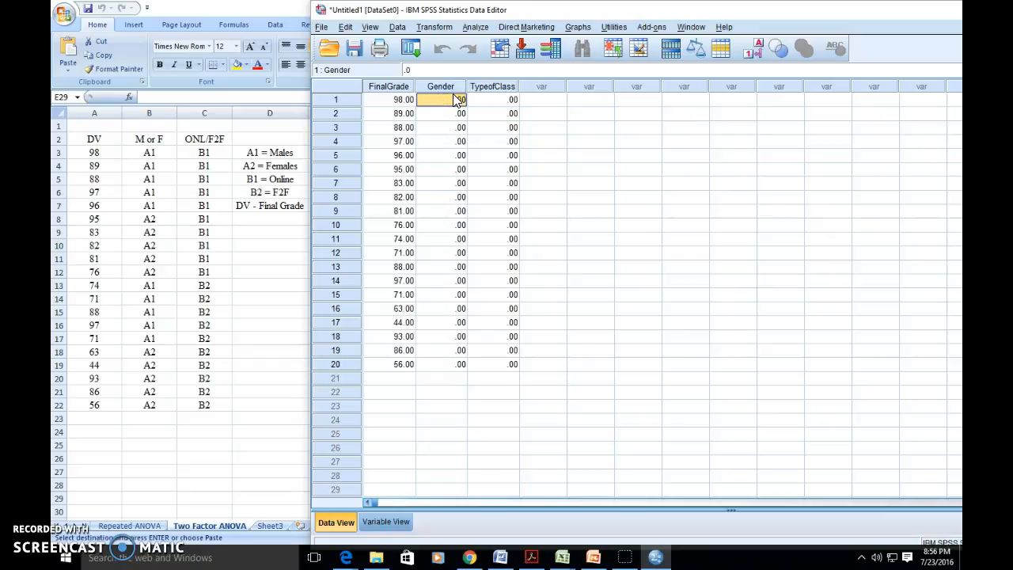
pyautogui.write('1')
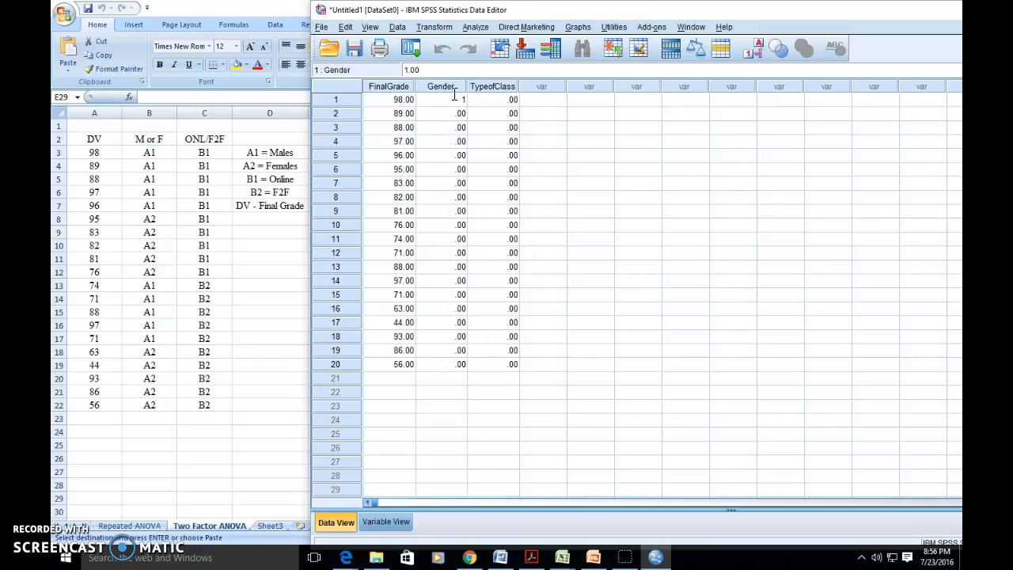
pyautogui.click(455, 96)
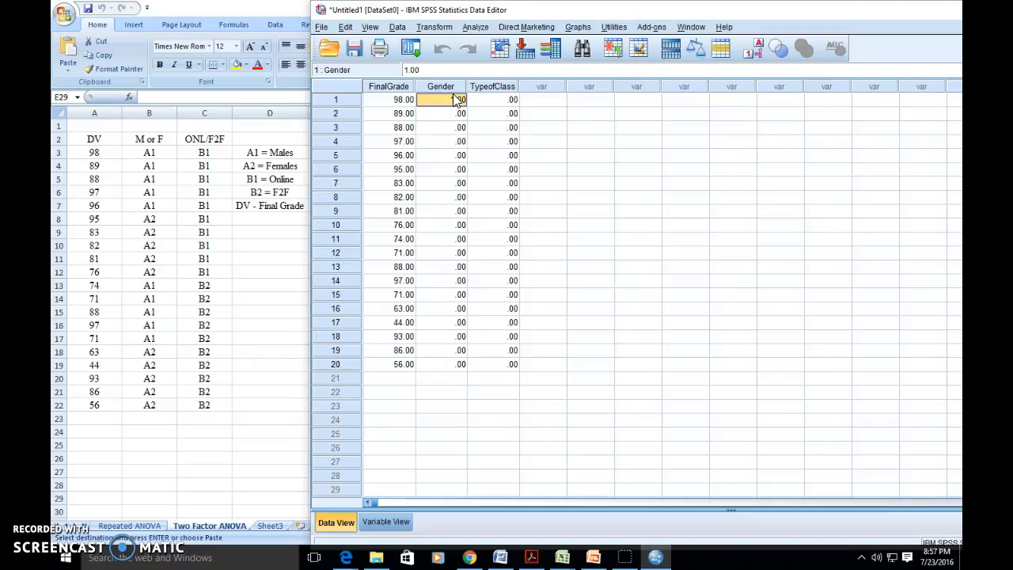
pyautogui.press('Return')
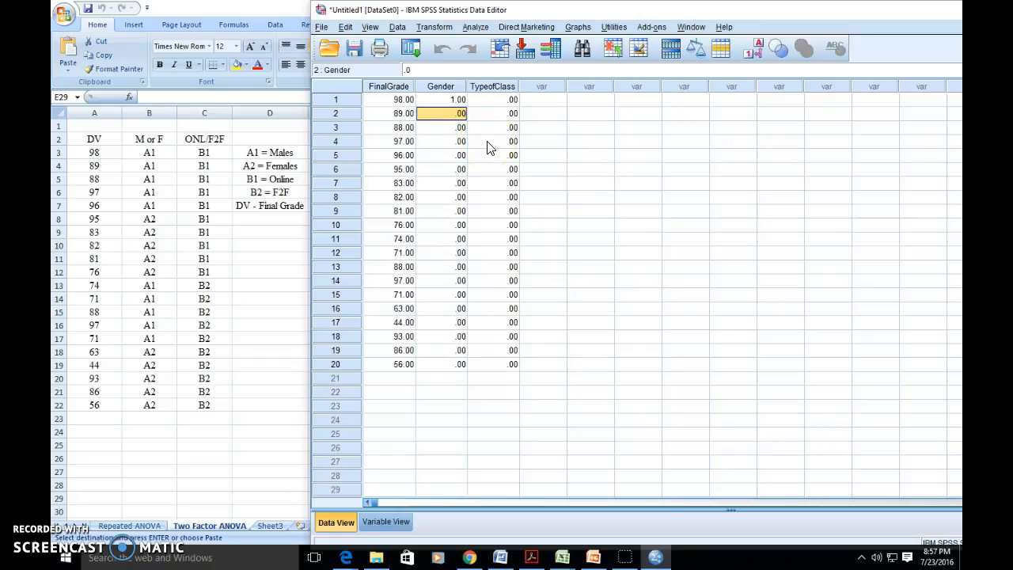
pyautogui.write('1')
pyautogui.press('Return')
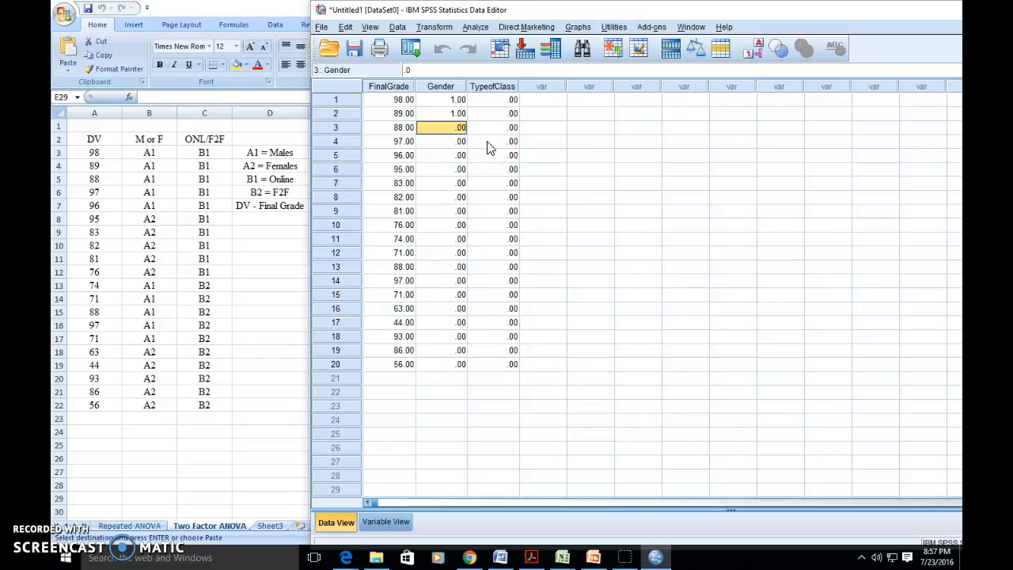
pyautogui.write('1')
pyautogui.press('Return')
pyautogui.write('1')
pyautogui.press('Return')
pyautogui.write('1')
pyautogui.press('Return')
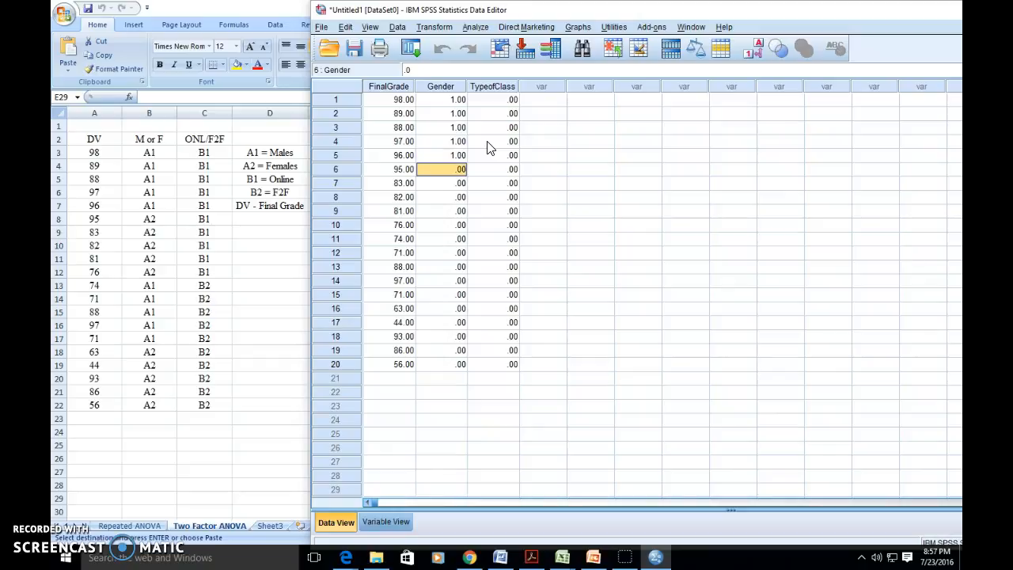
# Step: Enter 2 as the Gender value in rows 6 to 11
pyautogui.write('2')
pyautogui.press('Return')
pyautogui.write('2')
pyautogui.press('Return')
pyautogui.write('2')
pyautogui.press('Return')
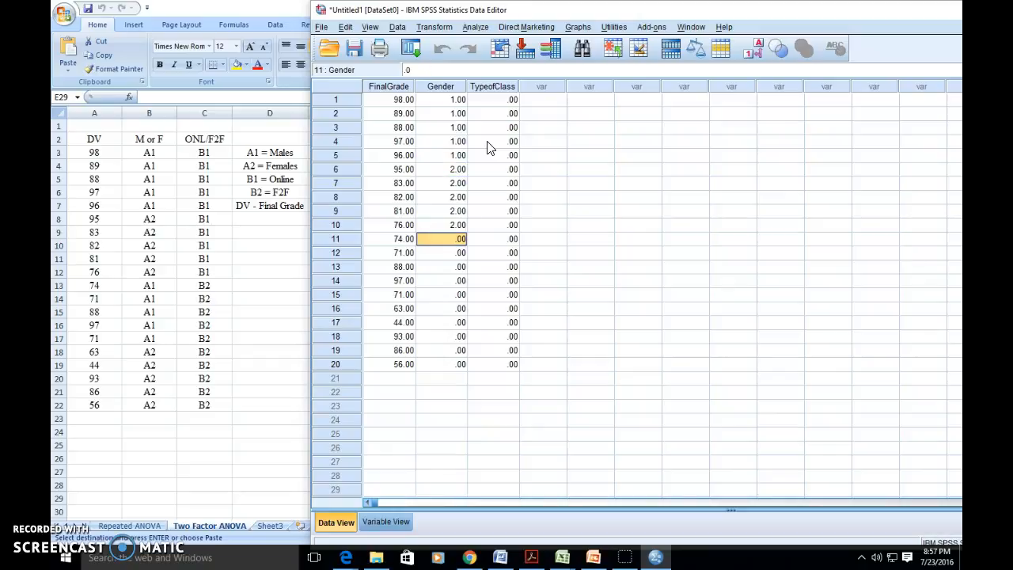
pyautogui.write('2')
pyautogui.press('Return')
# Step: Enter 1 as the Gender value in rows 12 to 16 and 2 in rows 17 to 20
pyautogui.write('1')
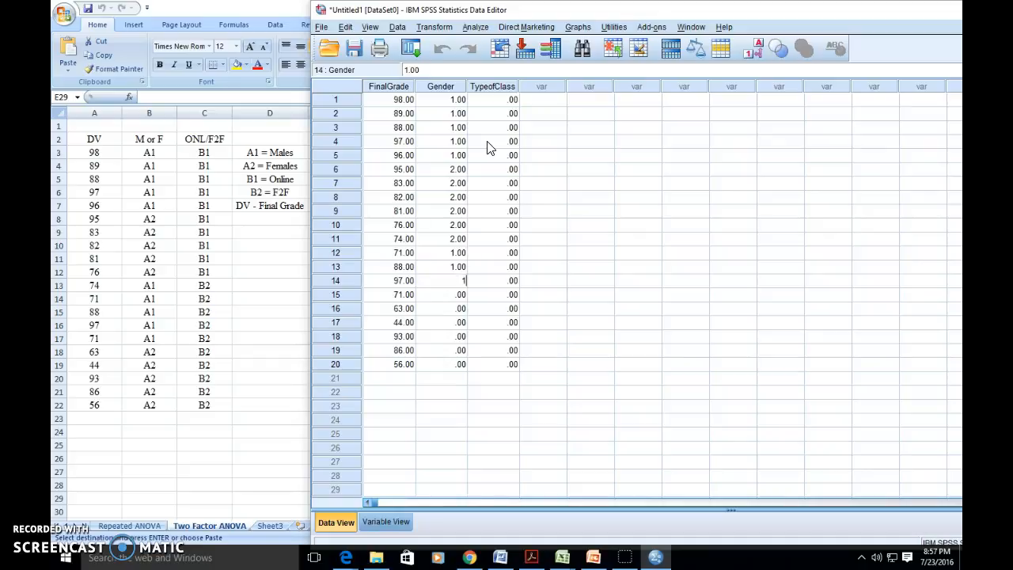
pyautogui.write('1')
pyautogui.press('Return')
pyautogui.write('22')
pyautogui.press('Return')
pyautogui.write('2')
pyautogui.press('Return')
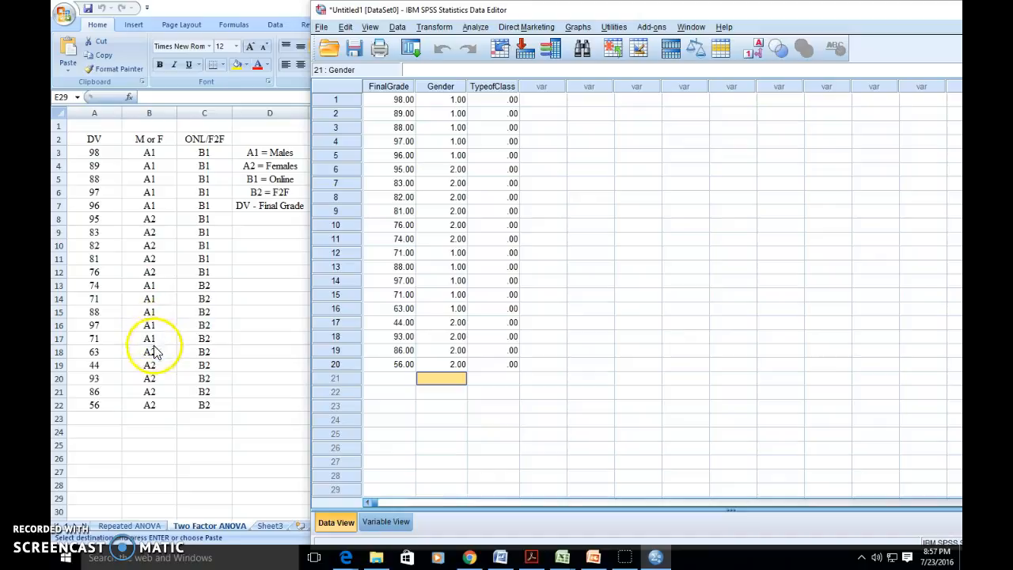
# Step: Check the Gender values from row 1 downward against the Excel codes and correct row 11 to 1
pyautogui.click(459, 102)
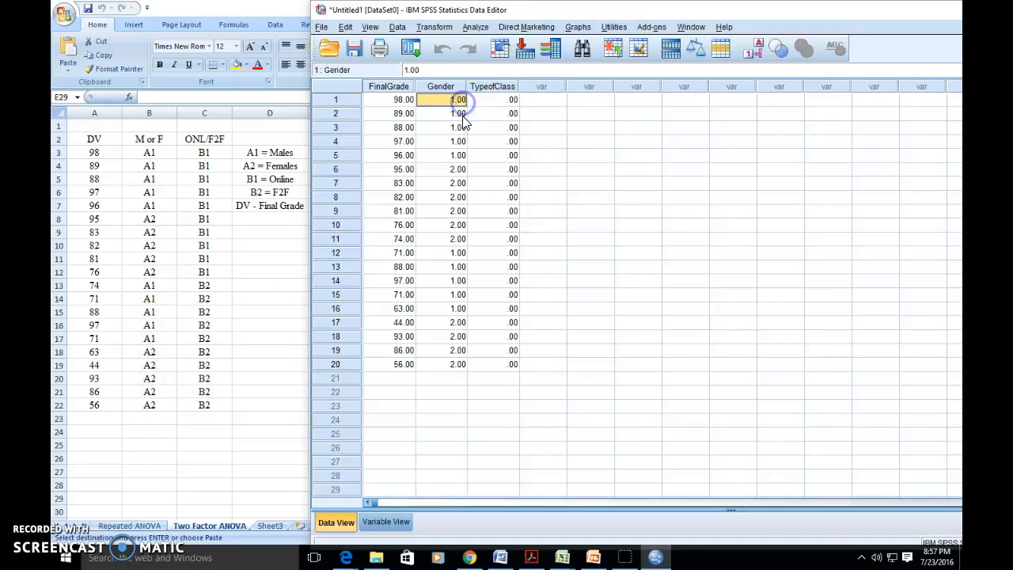
pyautogui.click(459, 129)
pyautogui.click(457, 141)
pyautogui.click(461, 155)
pyautogui.click(459, 170)
pyautogui.click(459, 183)
pyautogui.click(460, 197)
pyautogui.click(459, 226)
pyautogui.click(459, 239)
pyautogui.write('1')
pyautogui.click(459, 253)
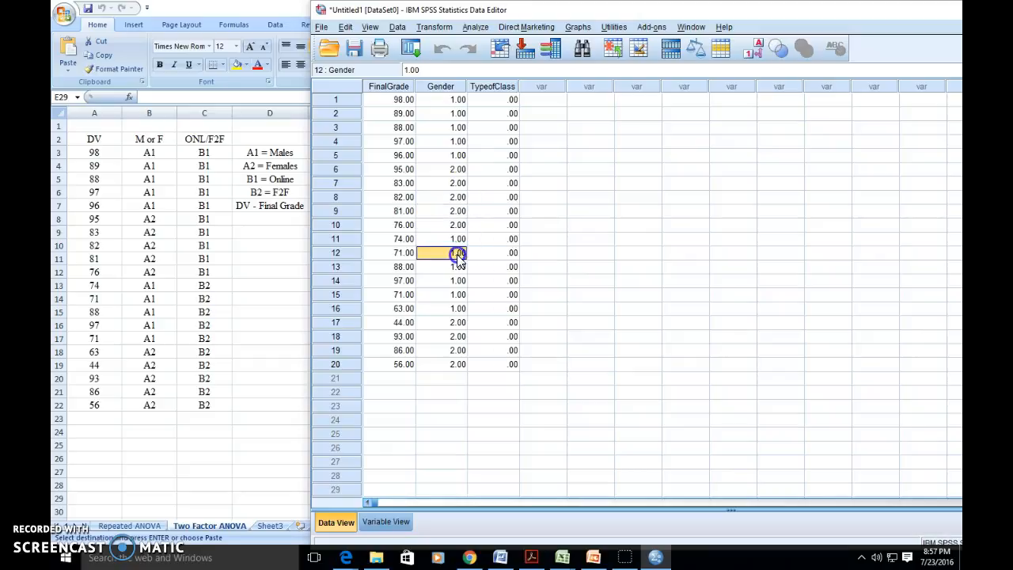
# Step: Check the Gender values from row 13 downward and correct row 16 to 2
pyautogui.click(459, 266)
pyautogui.click(459, 280)
pyautogui.click(459, 295)
pyautogui.click(459, 308)
pyautogui.write('2')
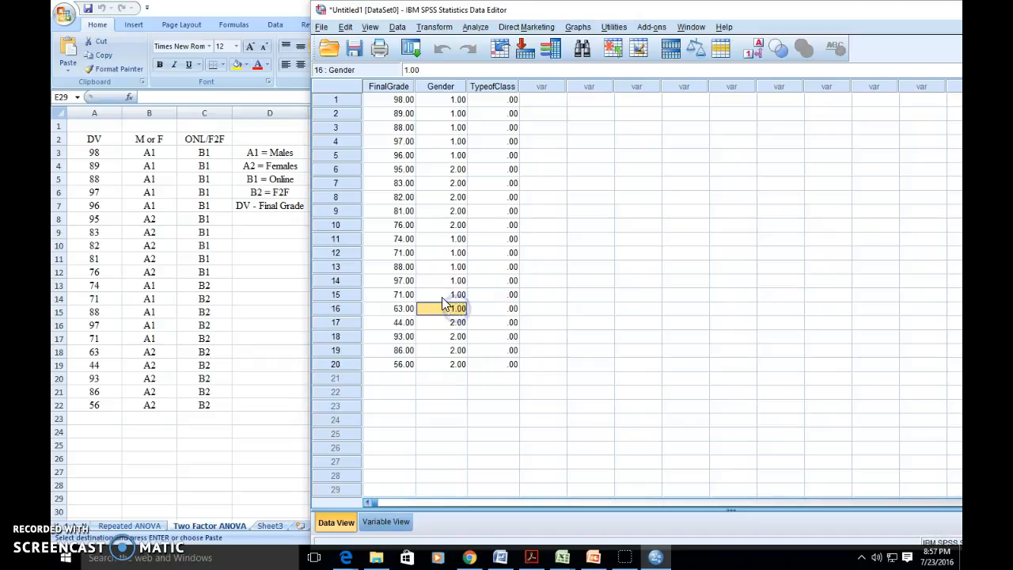
pyautogui.click(610, 276)
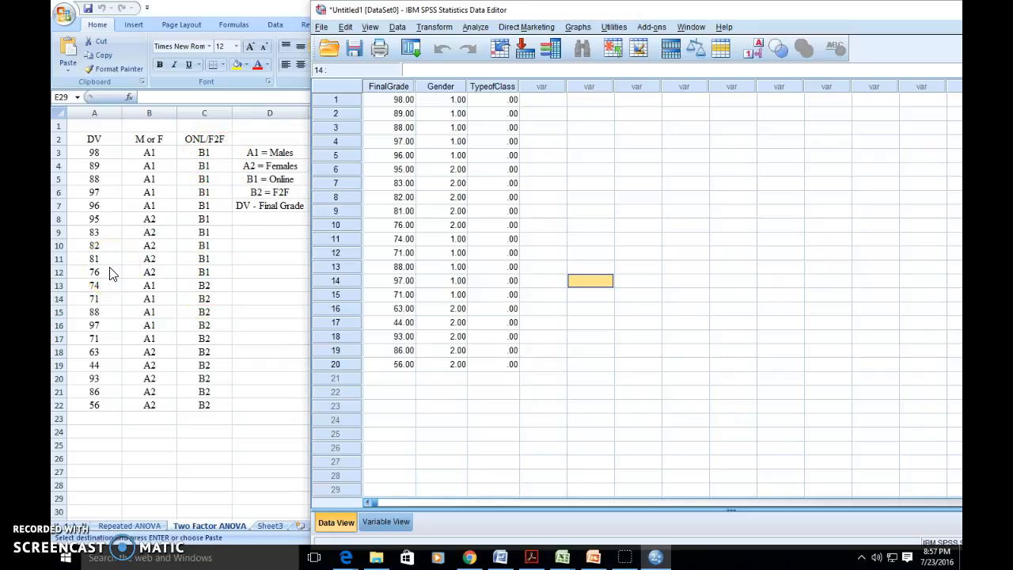
# Step: Enter 1 as the TypeofClass value in rows 1 to 10 and 2 in rows 11 to 20
pyautogui.click(507, 100)
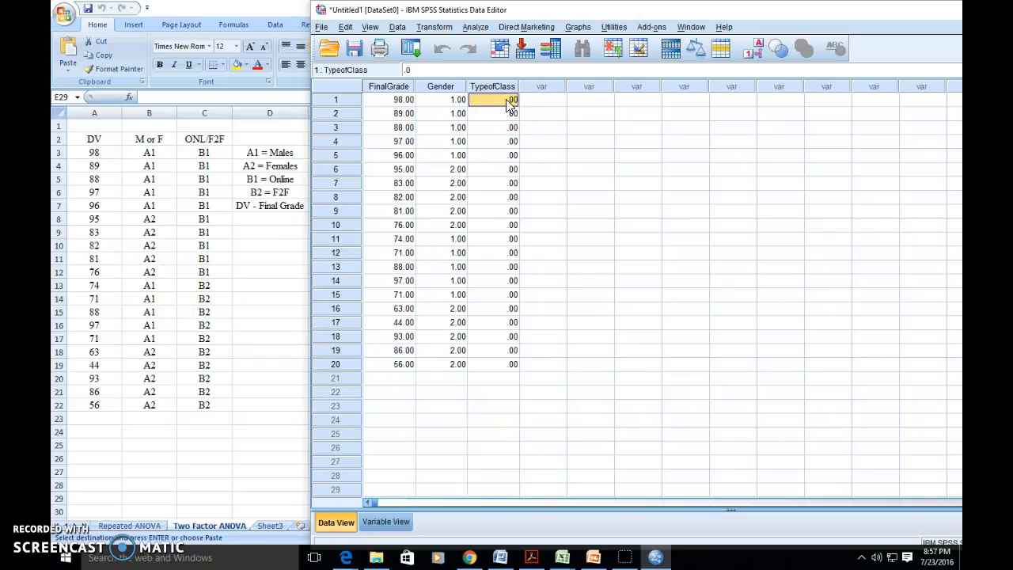
pyautogui.write('1 1 1 1 1 1 1 1 1 1 2 2 2 2 2 2 2 2 2 ')
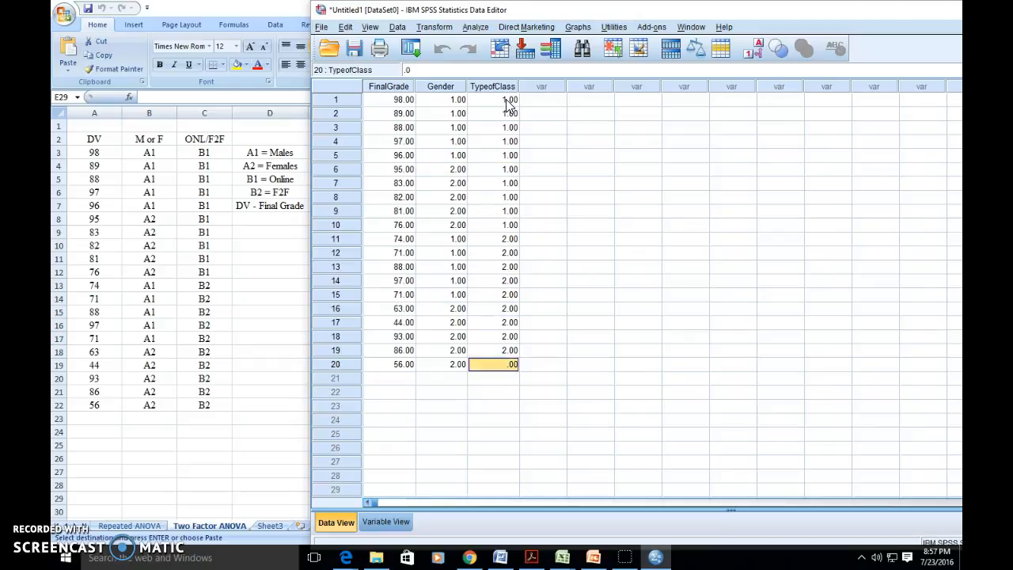
pyautogui.write('2')
pyautogui.press('Return')
pyautogui.click(656, 211)
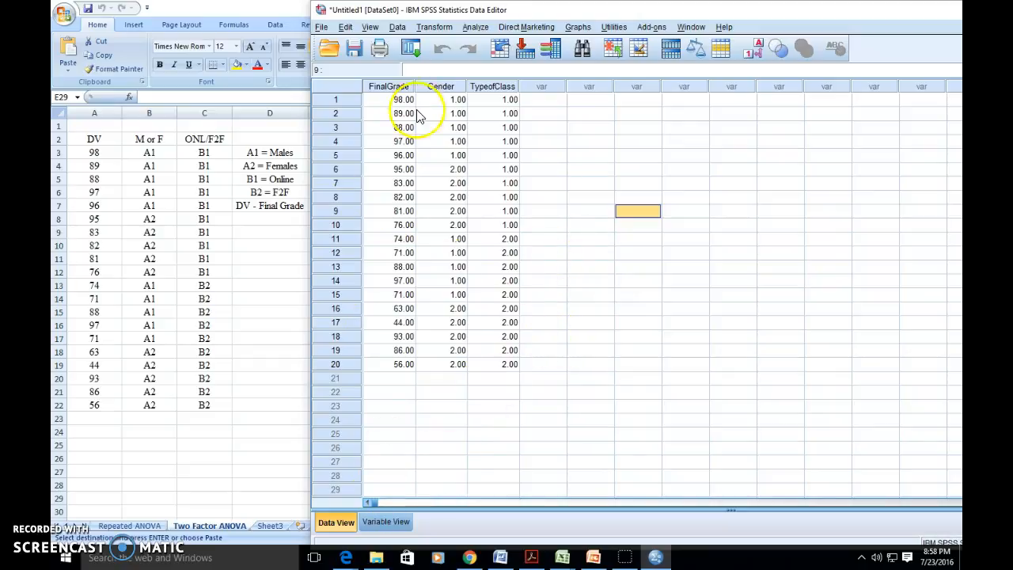
pyautogui.click(378, 520)
pyautogui.click(348, 520)
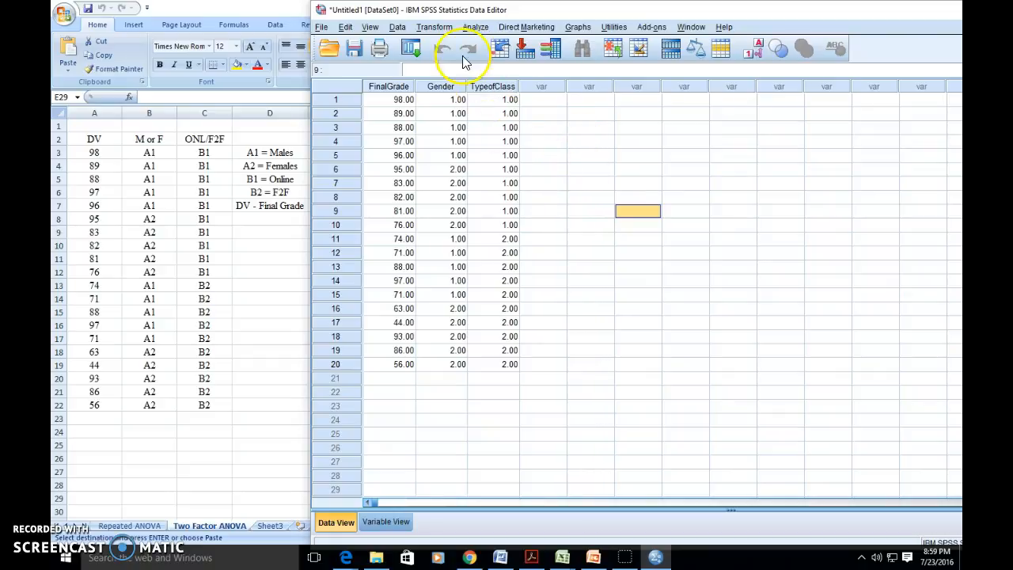
# Step: Start a General Linear Model Univariate analysis and assign Final Grade as the dependent variable
pyautogui.click(472, 29)
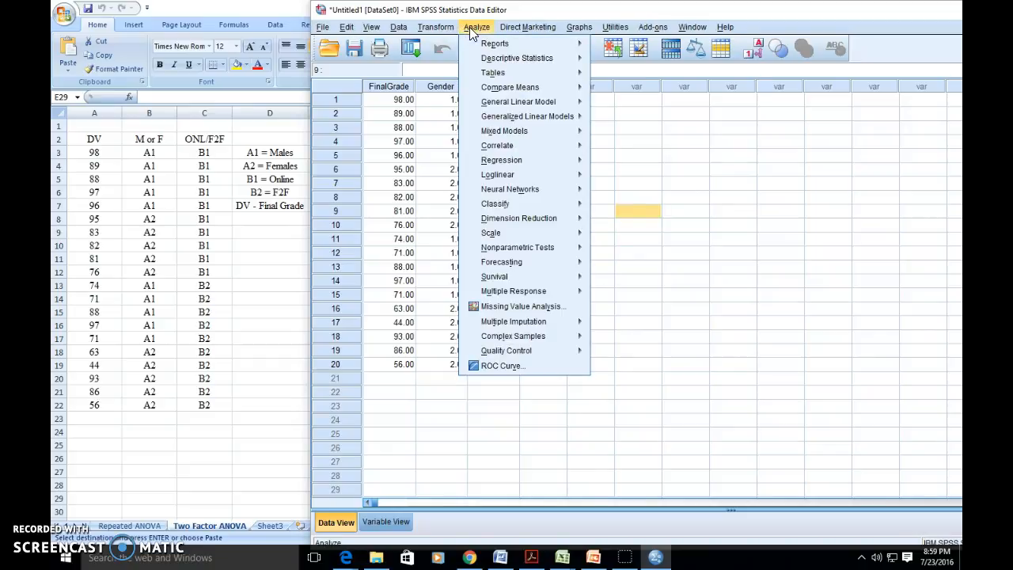
pyautogui.click(502, 103)
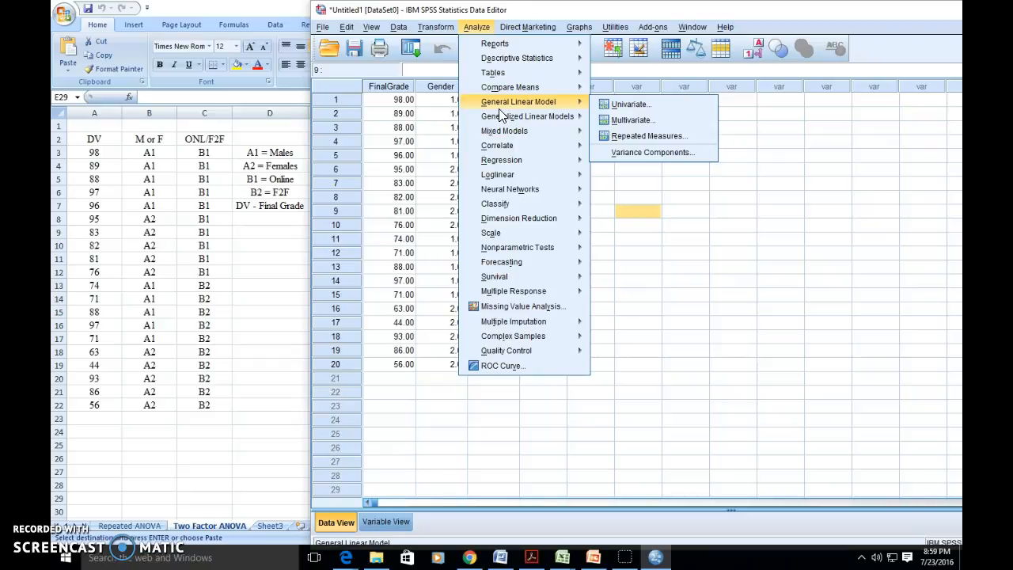
pyautogui.click(627, 108)
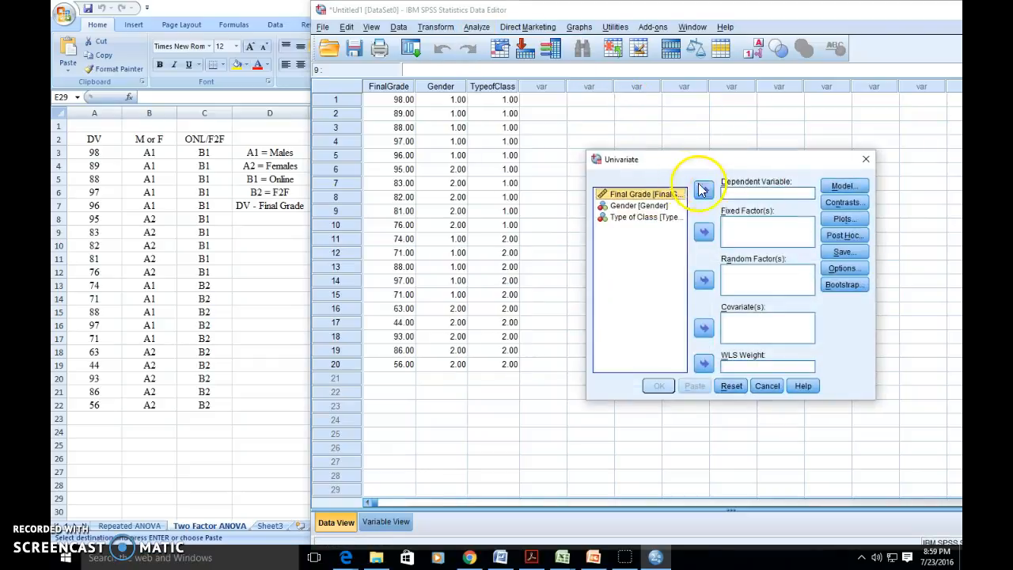
pyautogui.click(645, 240)
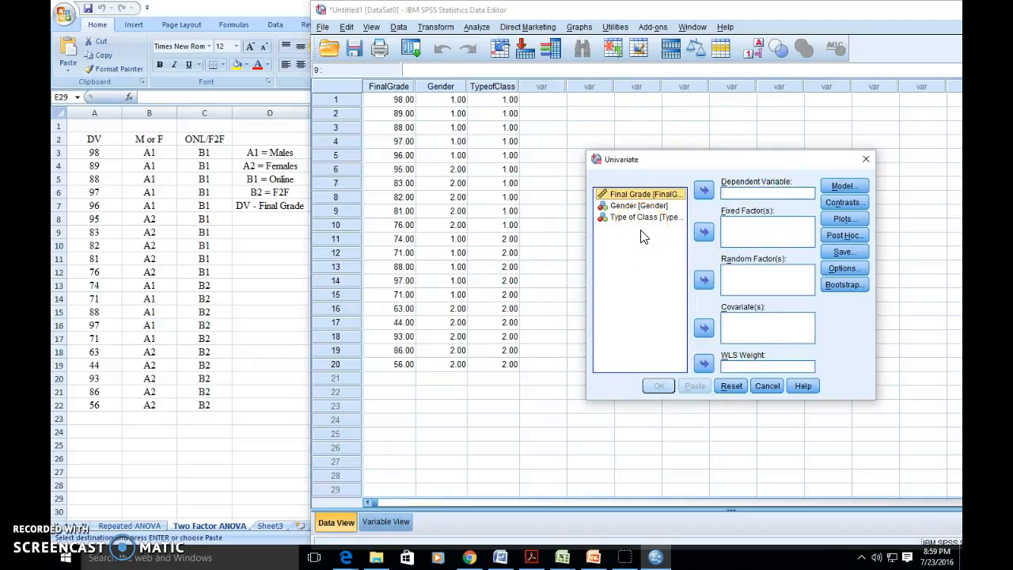
pyautogui.click(650, 194)
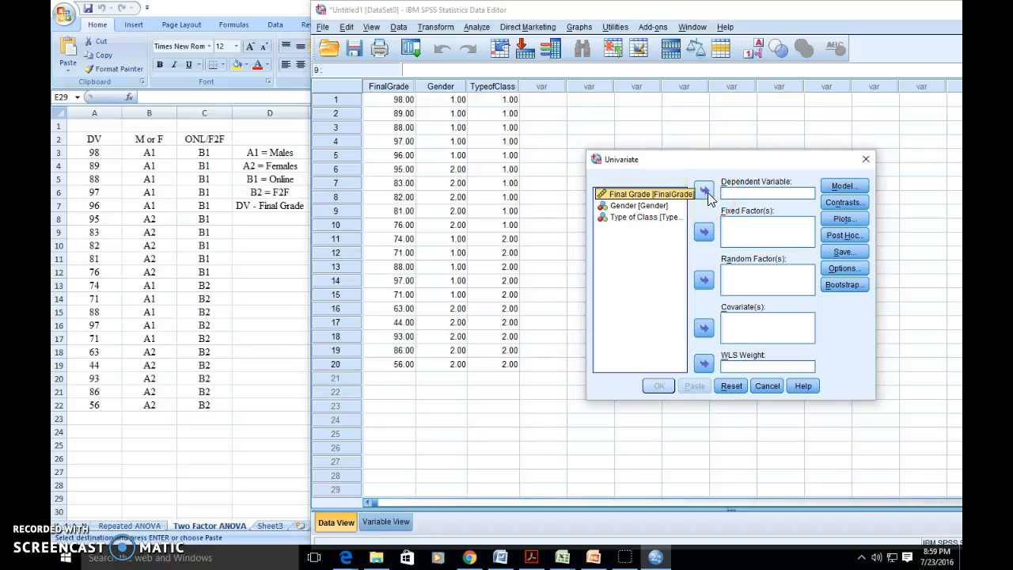
pyautogui.click(704, 192)
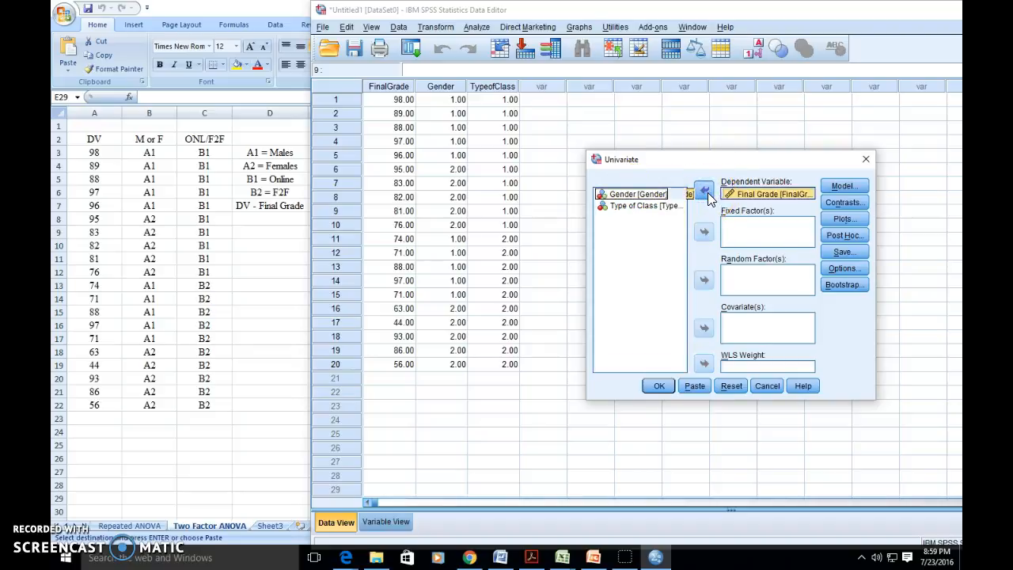
# Step: Add Gender and Type of Class as fixed factors of the Univariate analysis
pyautogui.click(704, 232)
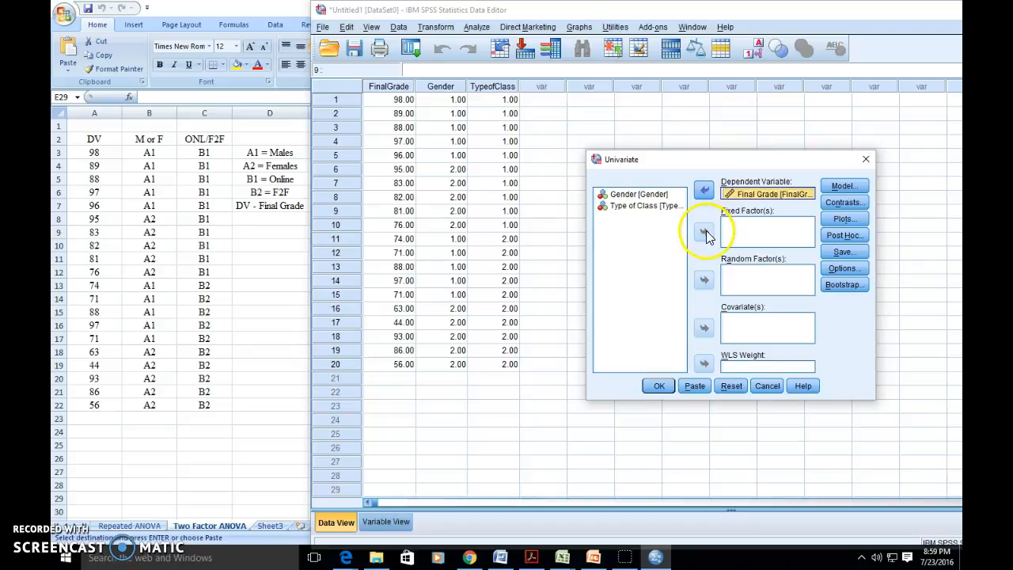
pyautogui.click(629, 194)
pyautogui.click(708, 236)
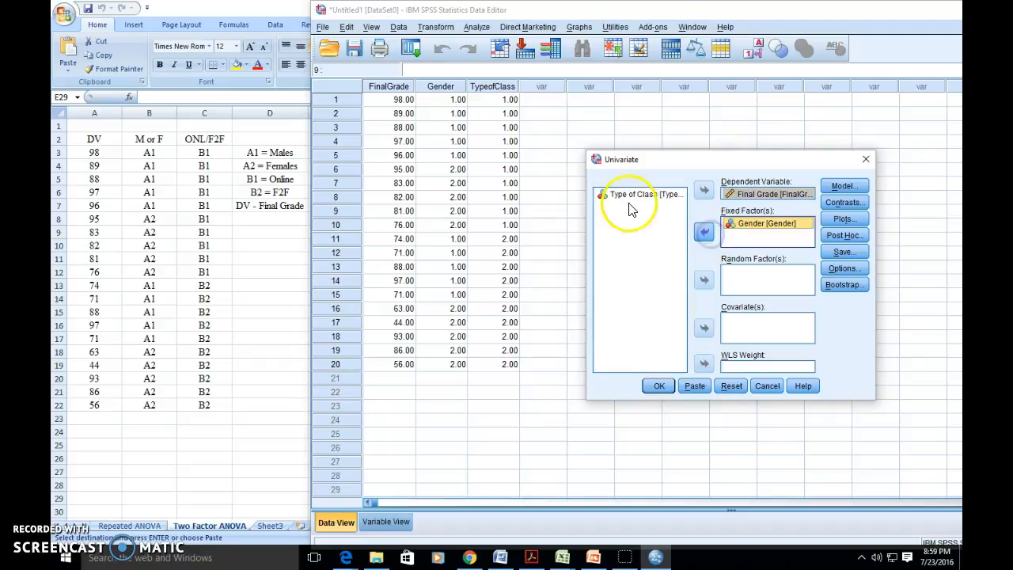
pyautogui.click(633, 195)
pyautogui.click(704, 237)
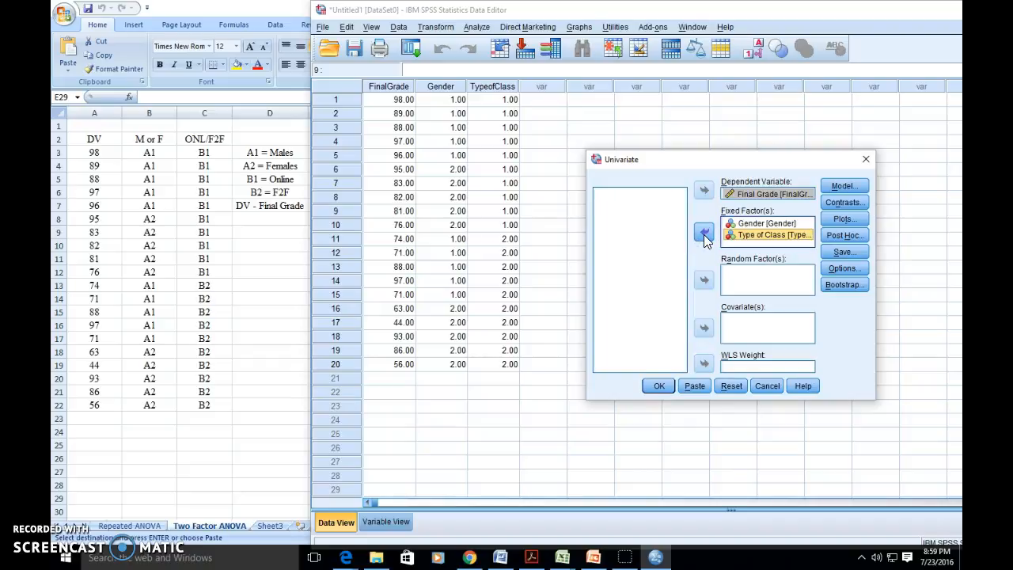
# Step: In the Univariate options, add (OVERALL), Gender and TypeofClass to the estimated marginal means to display
pyautogui.click(845, 268)
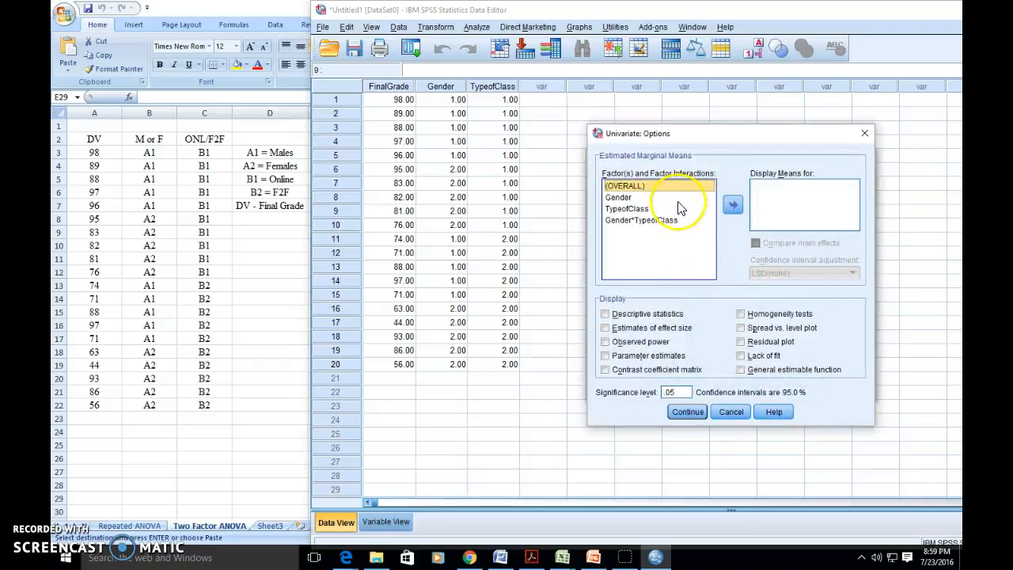
pyautogui.click(733, 205)
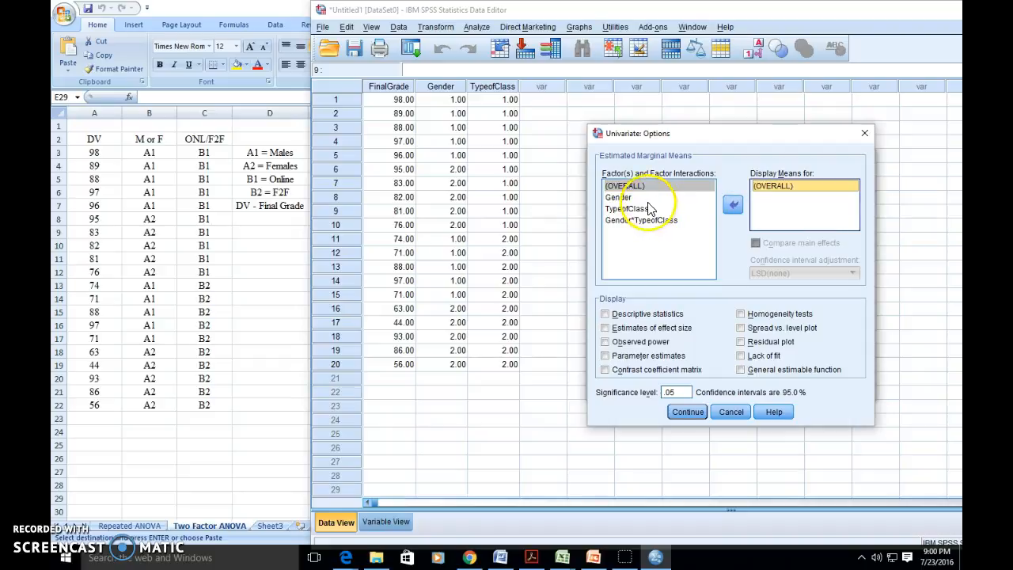
pyautogui.click(621, 197)
pyautogui.click(729, 206)
pyautogui.click(671, 208)
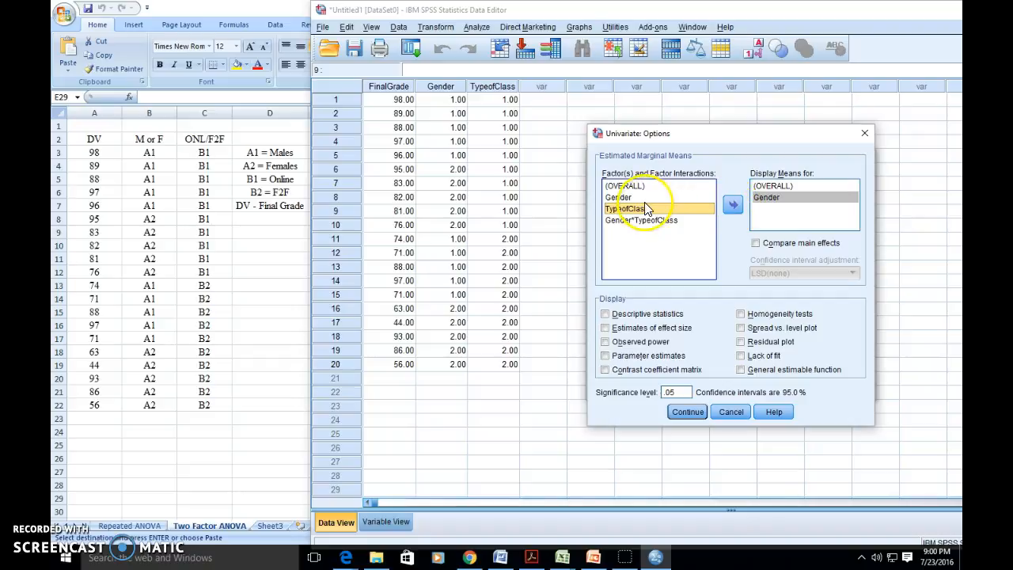
pyautogui.click(731, 207)
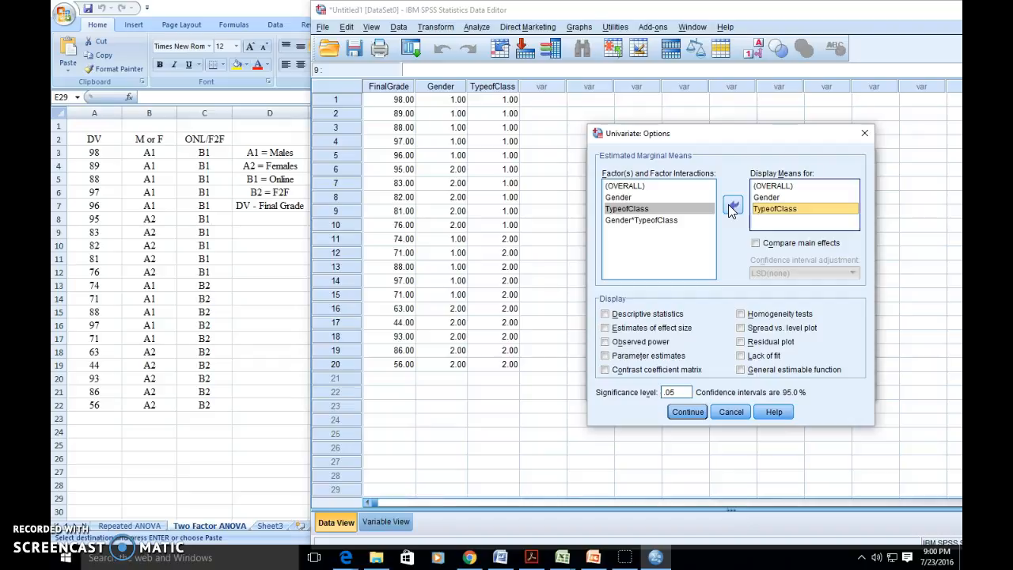
# Step: Add the Gender*TypeofClass interaction to the estimated marginal means to display
pyautogui.click(671, 226)
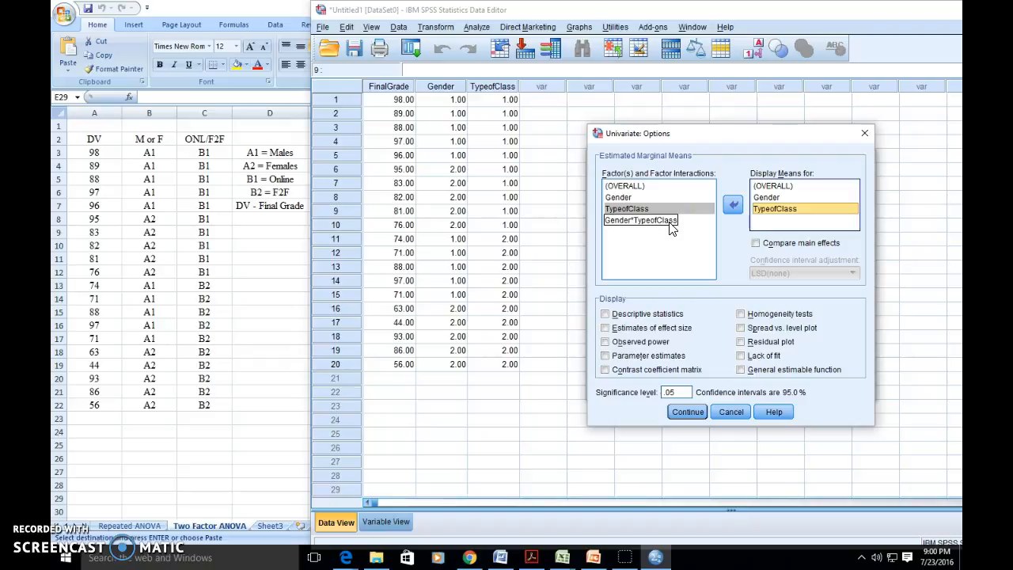
pyautogui.click(671, 223)
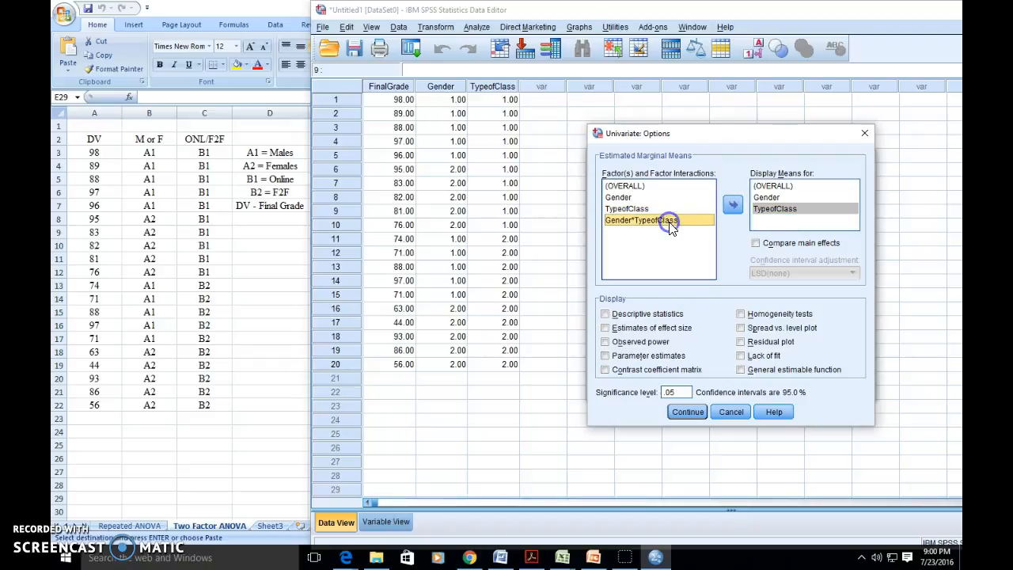
pyautogui.click(730, 208)
pyautogui.click(639, 224)
pyautogui.click(671, 231)
pyautogui.click(655, 227)
pyautogui.click(652, 231)
pyautogui.click(625, 228)
pyautogui.click(732, 204)
pyautogui.click(741, 261)
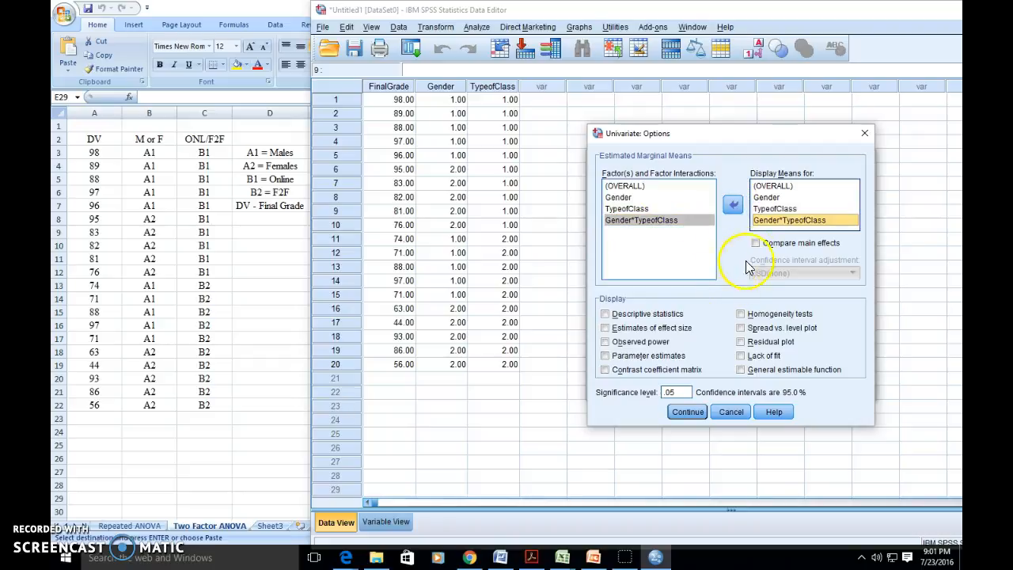
# Step: Enable comparison of main effects plus descriptive statistics, estimates of effect size and homogeneity tests, and accept the options
pyautogui.click(756, 243)
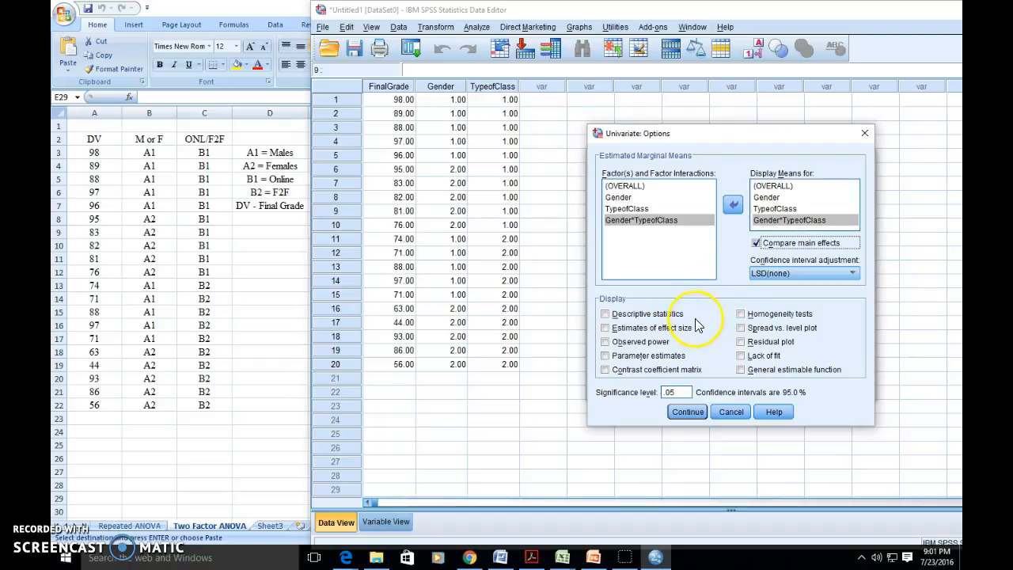
pyautogui.click(605, 314)
pyautogui.click(605, 327)
pyautogui.click(739, 314)
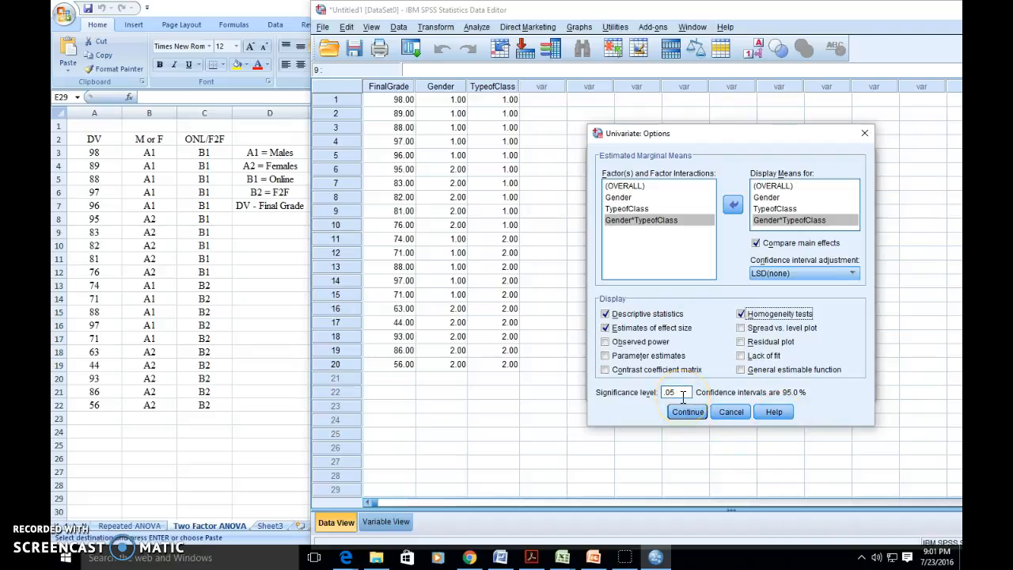
pyautogui.click(688, 420)
pyautogui.click(685, 413)
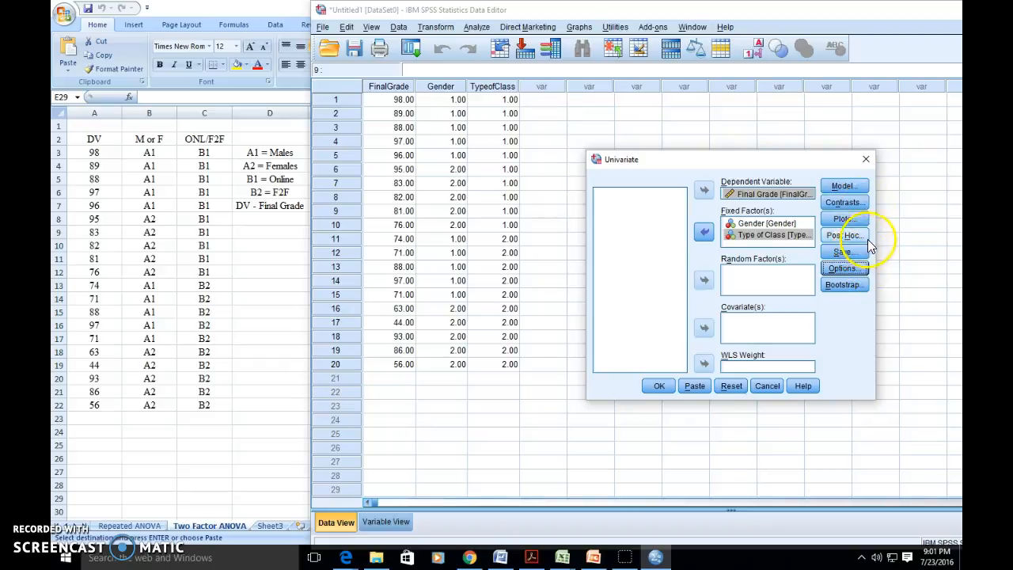
# Step: Start defining a profile plot with Gender on the horizontal axis
pyautogui.click(843, 219)
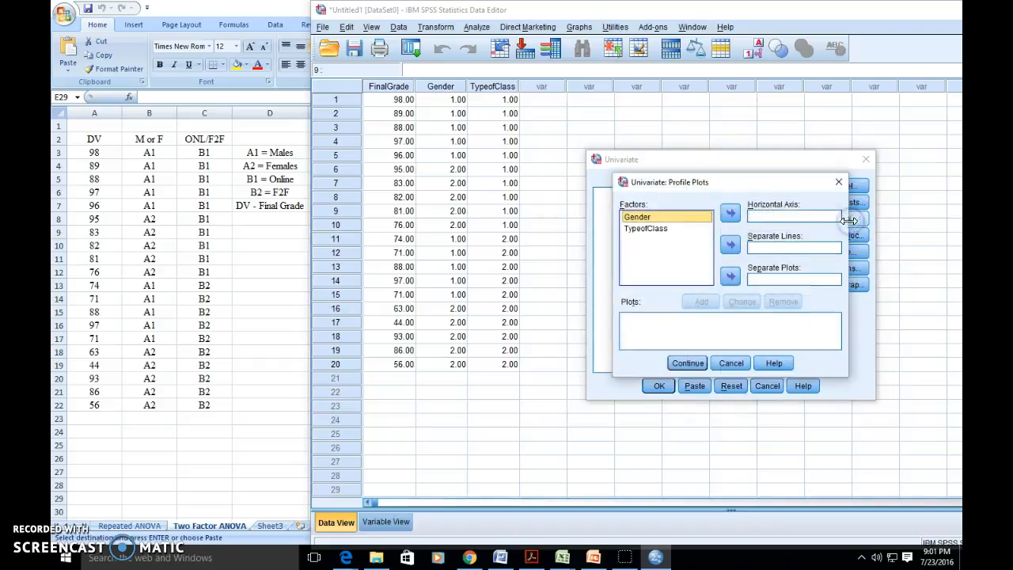
pyautogui.click(667, 249)
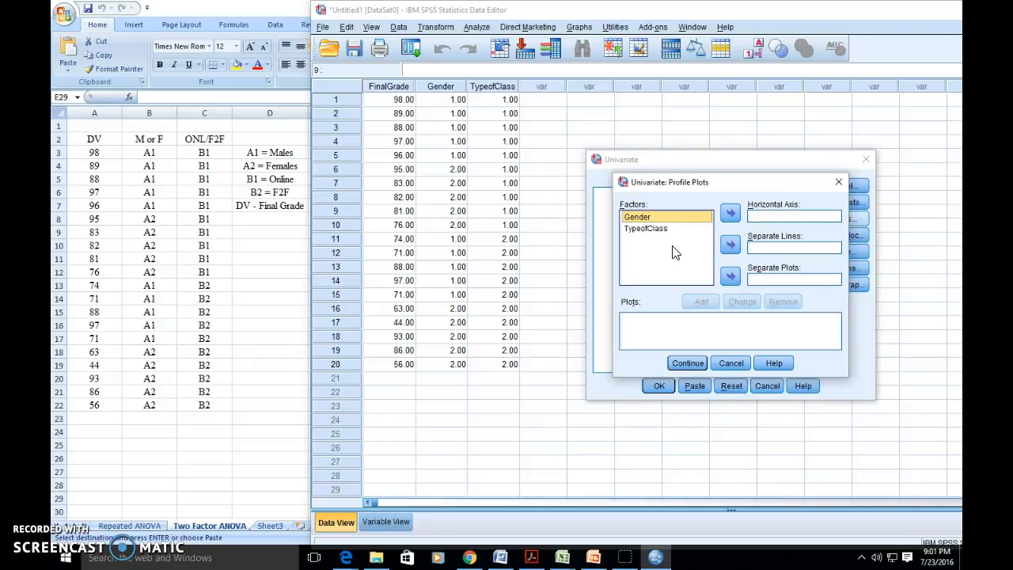
pyautogui.click(700, 219)
pyautogui.click(729, 215)
pyautogui.click(682, 229)
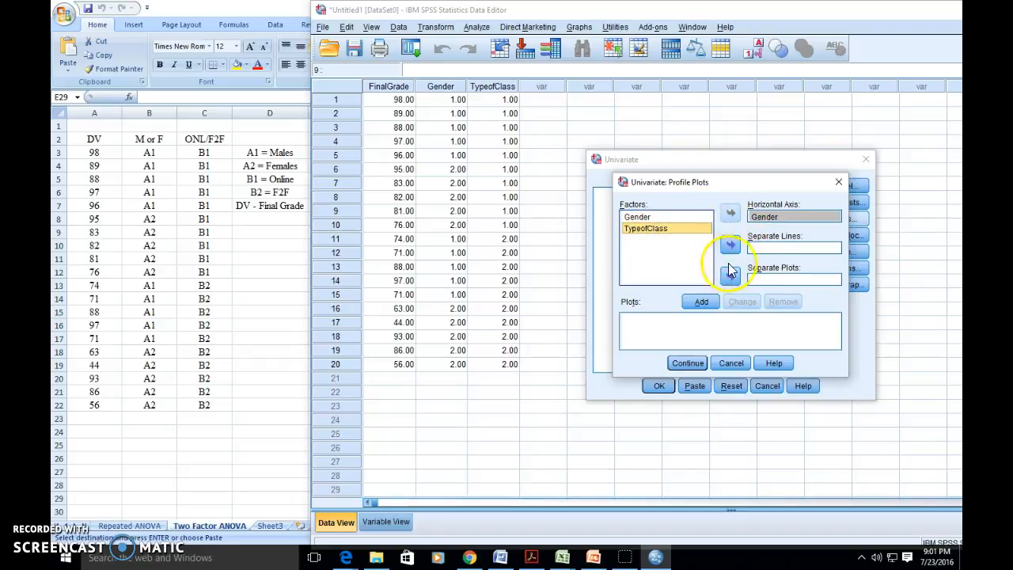
pyautogui.click(728, 246)
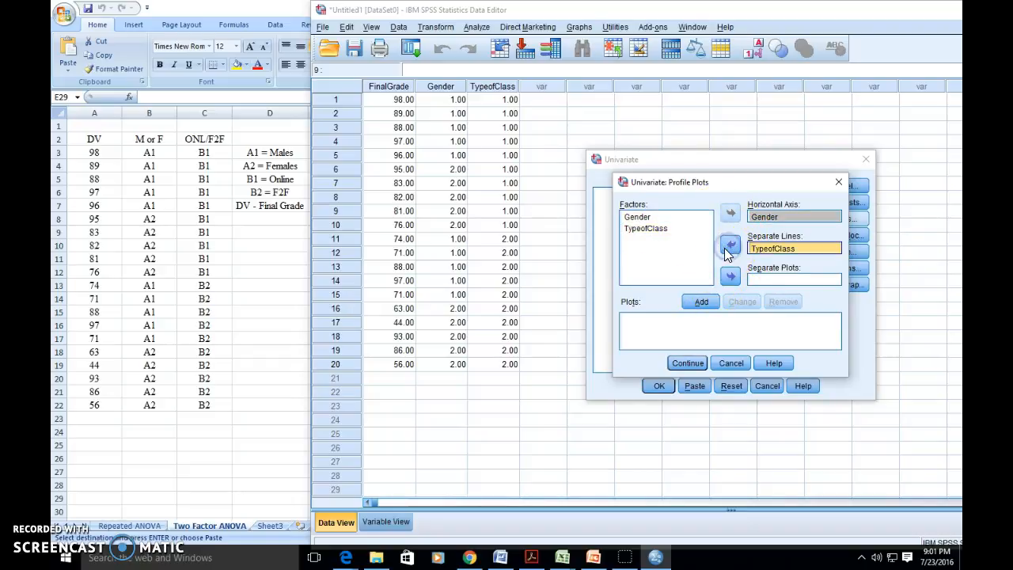
pyautogui.click(752, 250)
pyautogui.click(729, 244)
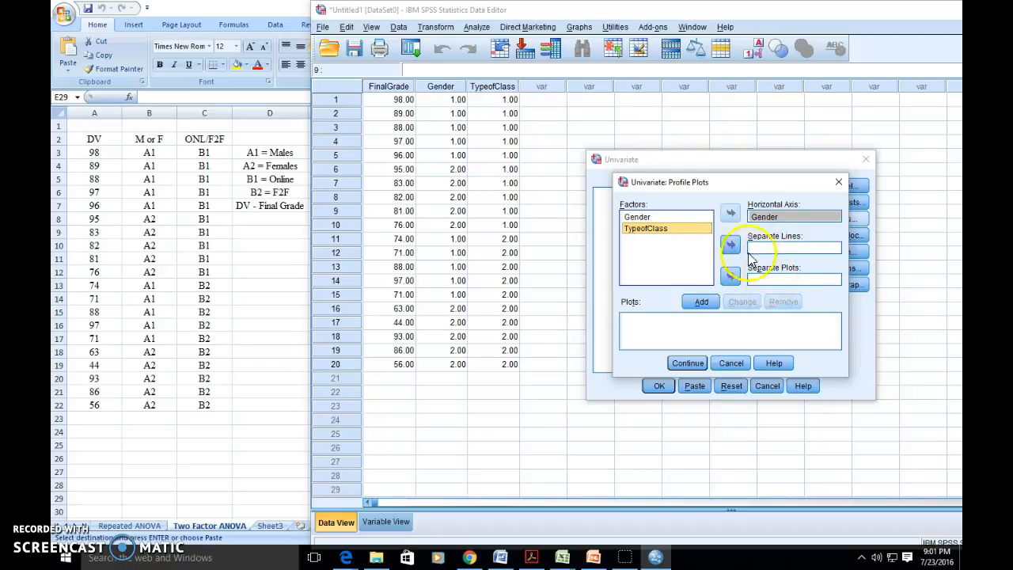
# Step: Add the Gender-only profile plot to the plots list and accept the profile plot settings
pyautogui.click(794, 219)
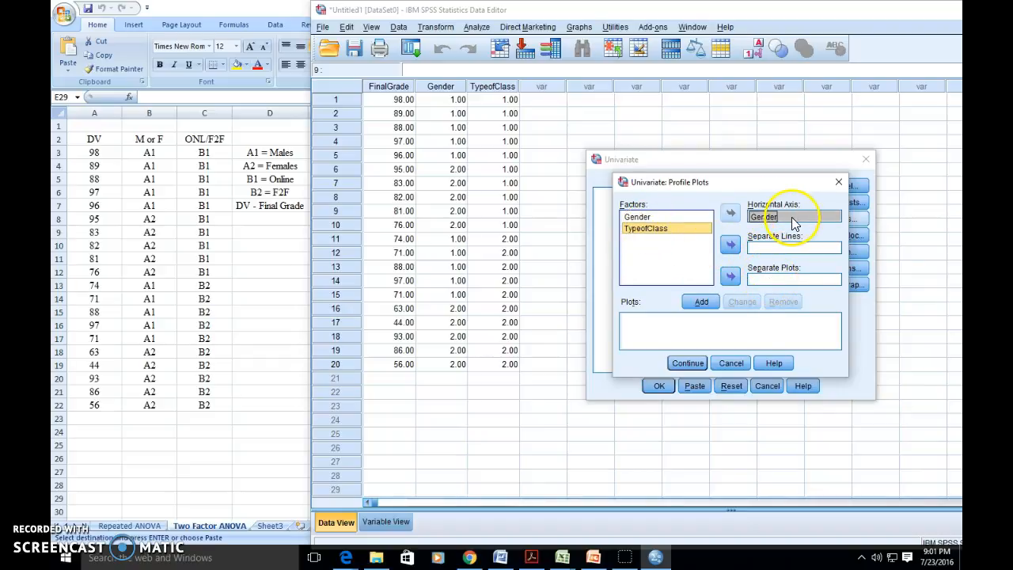
pyautogui.click(697, 238)
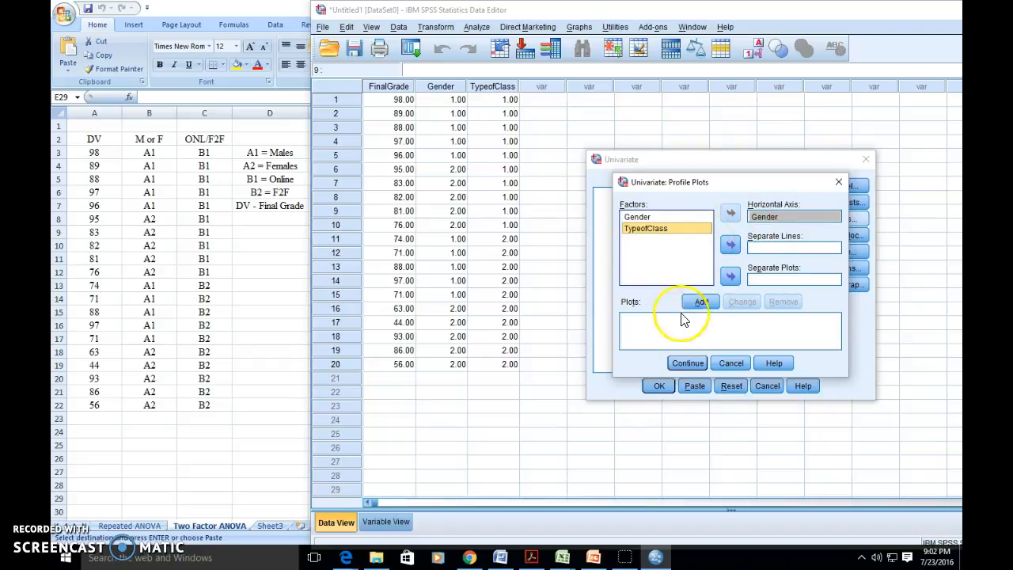
pyautogui.click(785, 219)
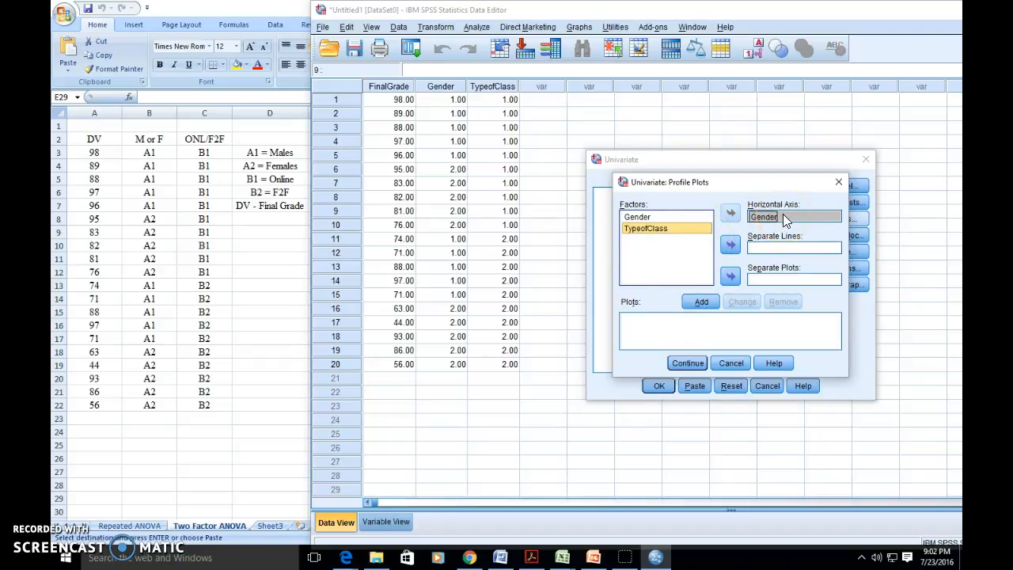
pyautogui.click(707, 323)
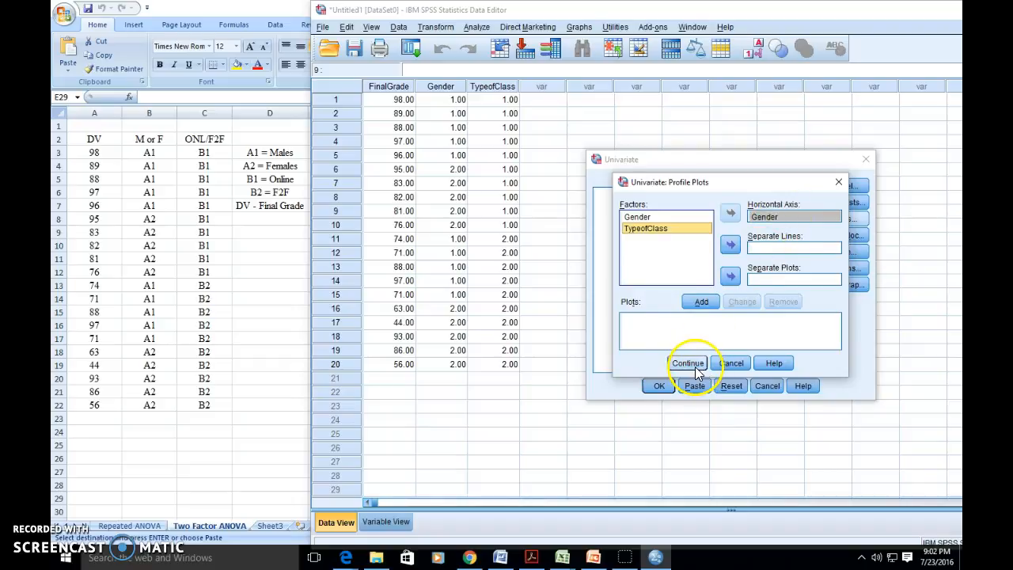
pyautogui.click(701, 301)
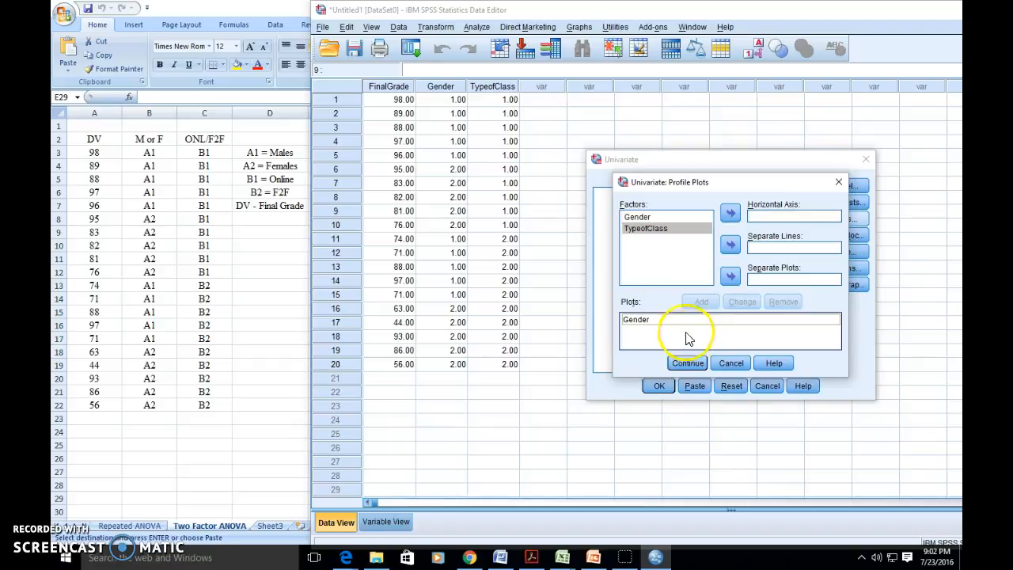
pyautogui.click(651, 228)
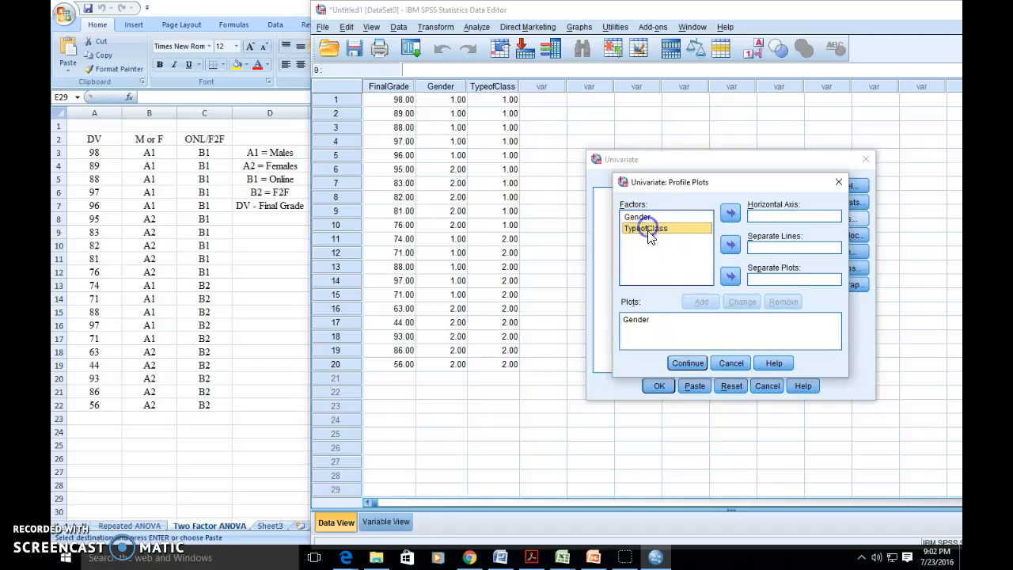
pyautogui.click(685, 362)
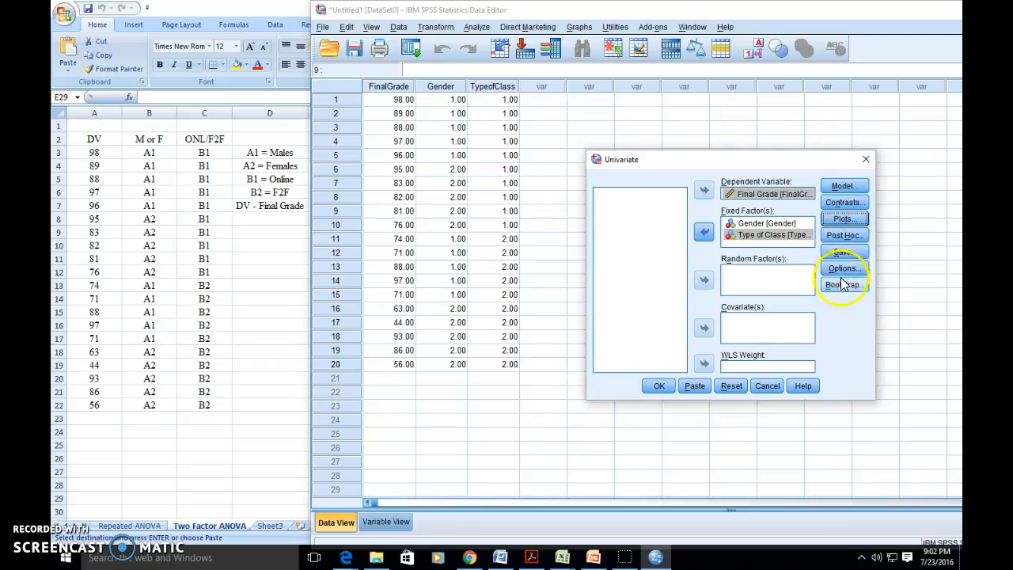
# Step: Select Gender and TypeofClass as the factors for post hoc tests
pyautogui.click(839, 238)
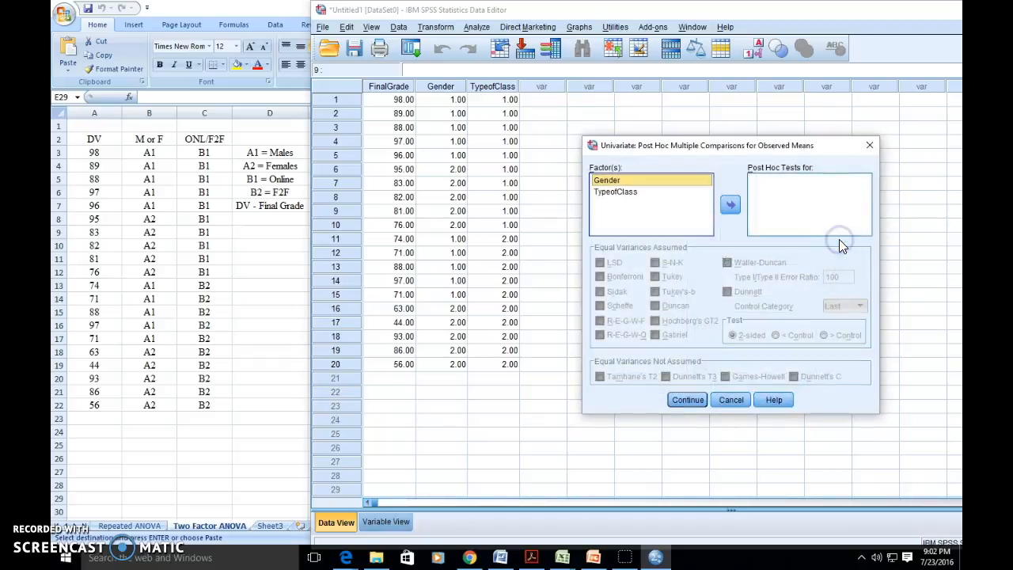
pyautogui.click(648, 186)
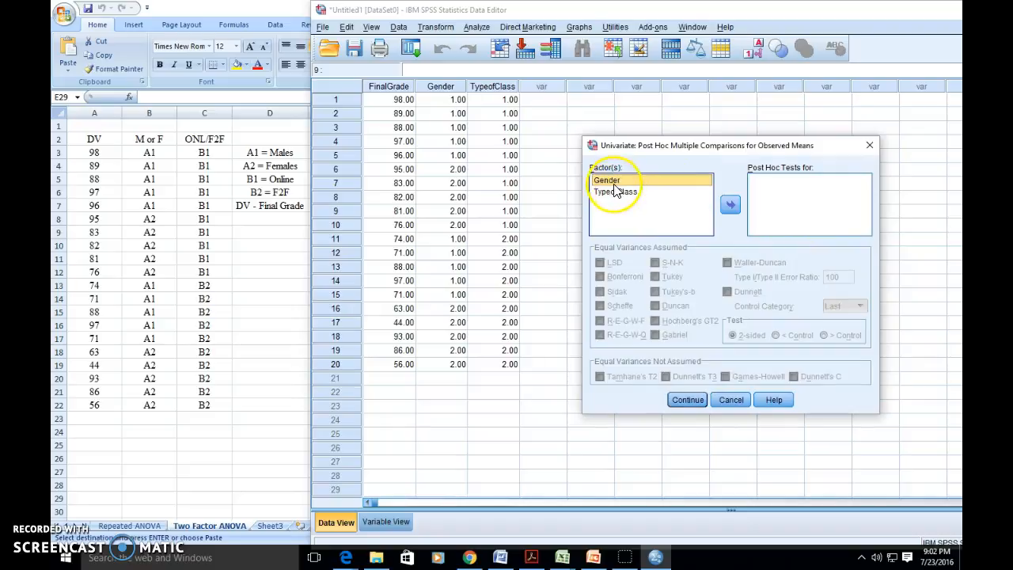
pyautogui.click(730, 206)
pyautogui.click(615, 192)
pyautogui.click(731, 204)
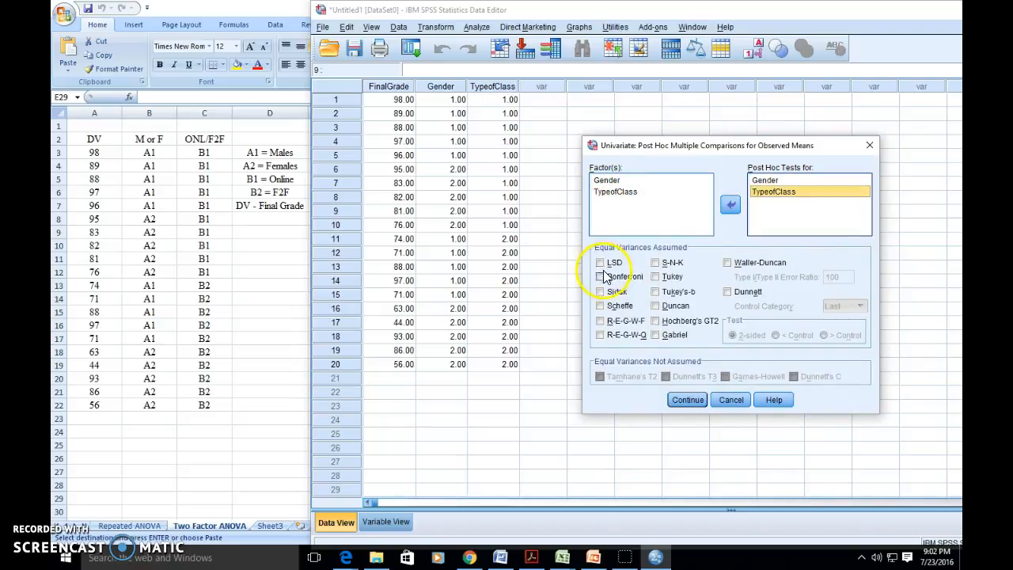
# Step: Enable the Tukey and Scheffe post hoc tests and run the Univariate analysis
pyautogui.click(655, 276)
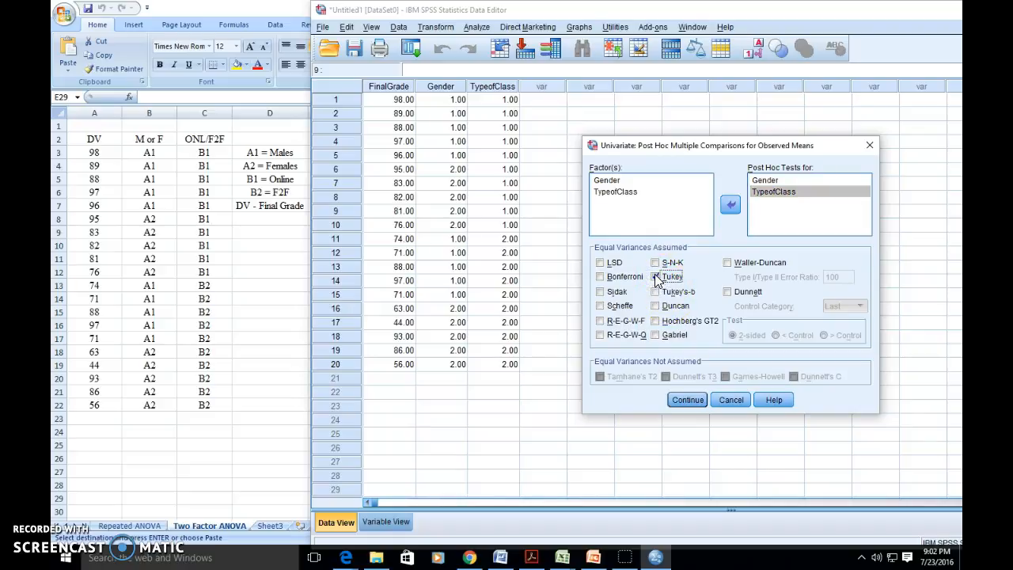
pyautogui.click(600, 307)
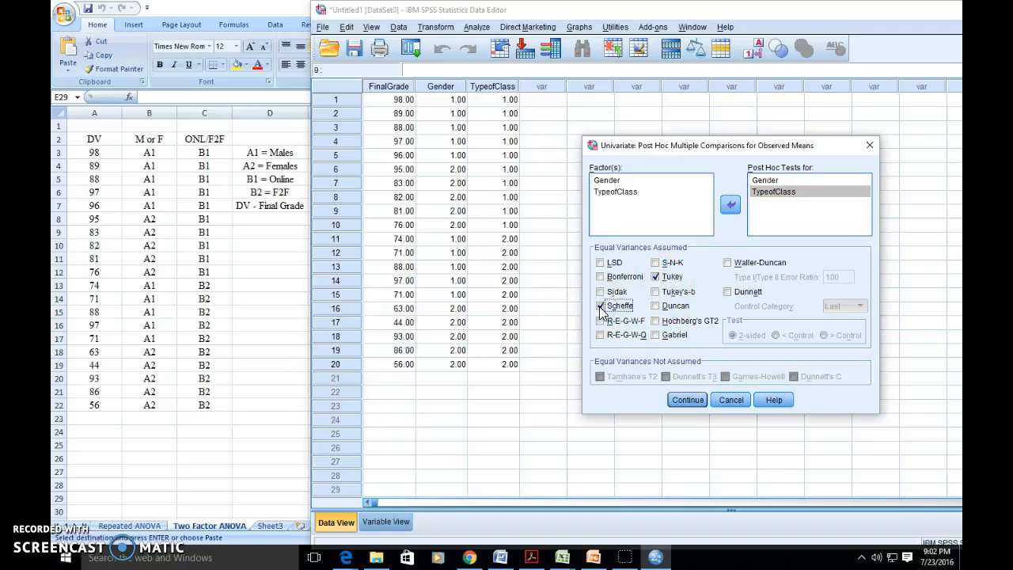
pyautogui.click(600, 306)
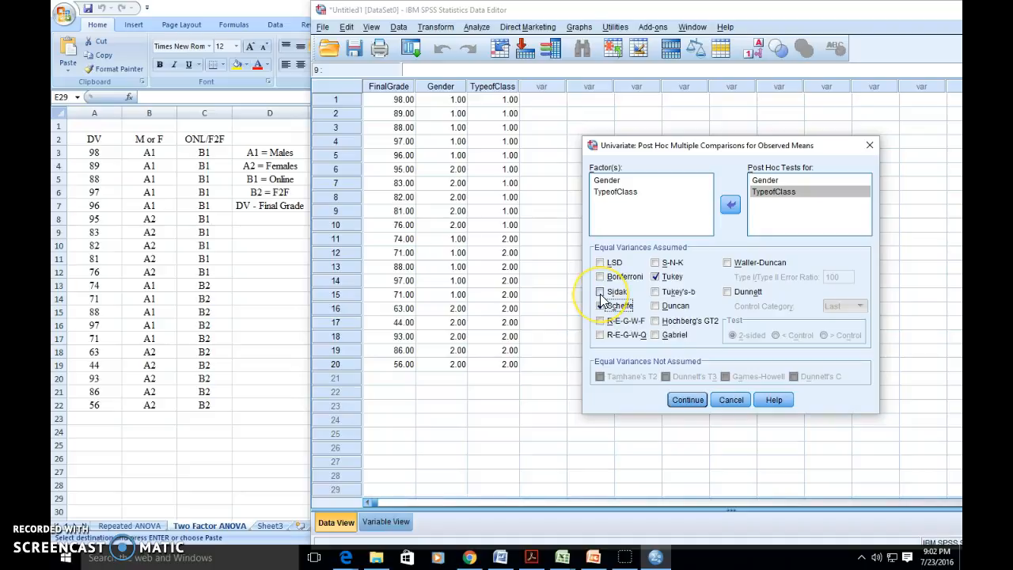
pyautogui.click(599, 306)
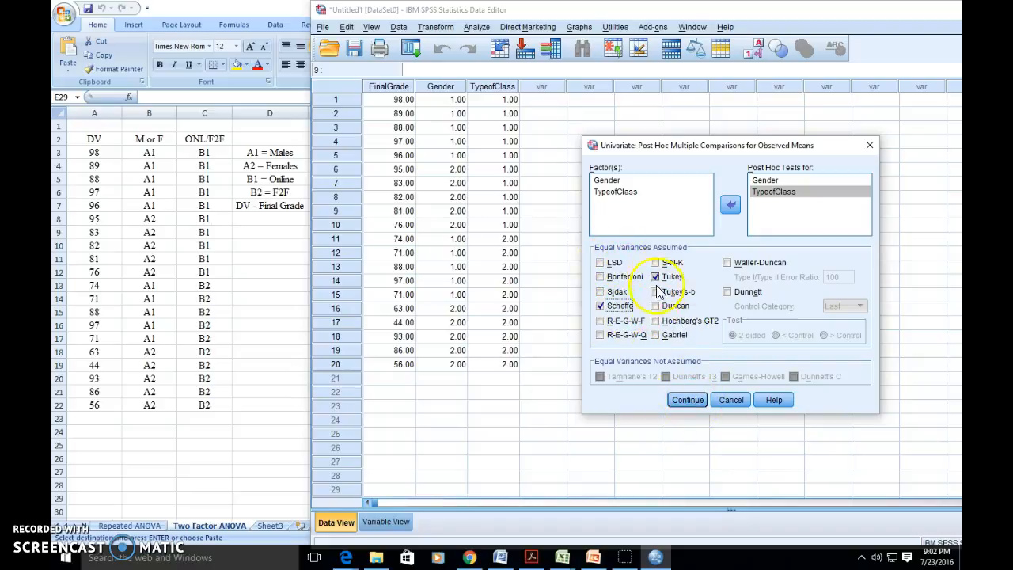
pyautogui.click(687, 400)
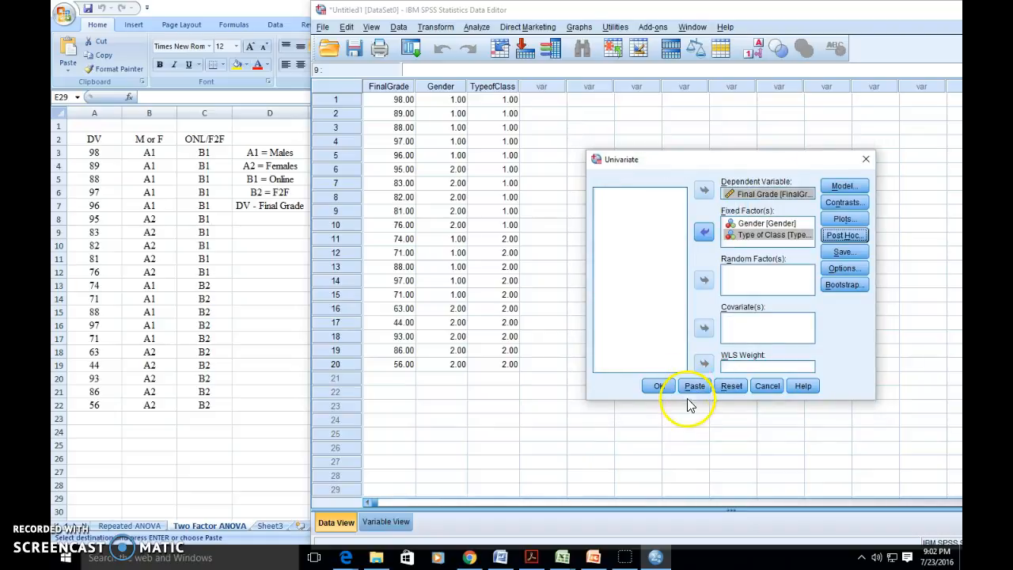
pyautogui.click(660, 386)
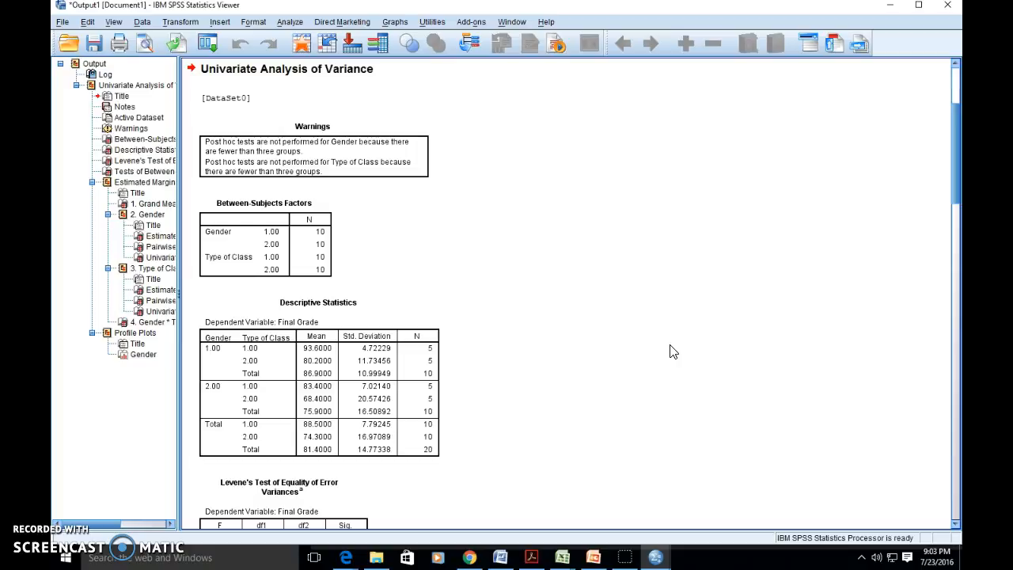
# Step: Examine the output tables, especially the F, significance and partial eta squared values in Tests of Between-Subjects Effects
pyautogui.scroll(-9, 670, 352)
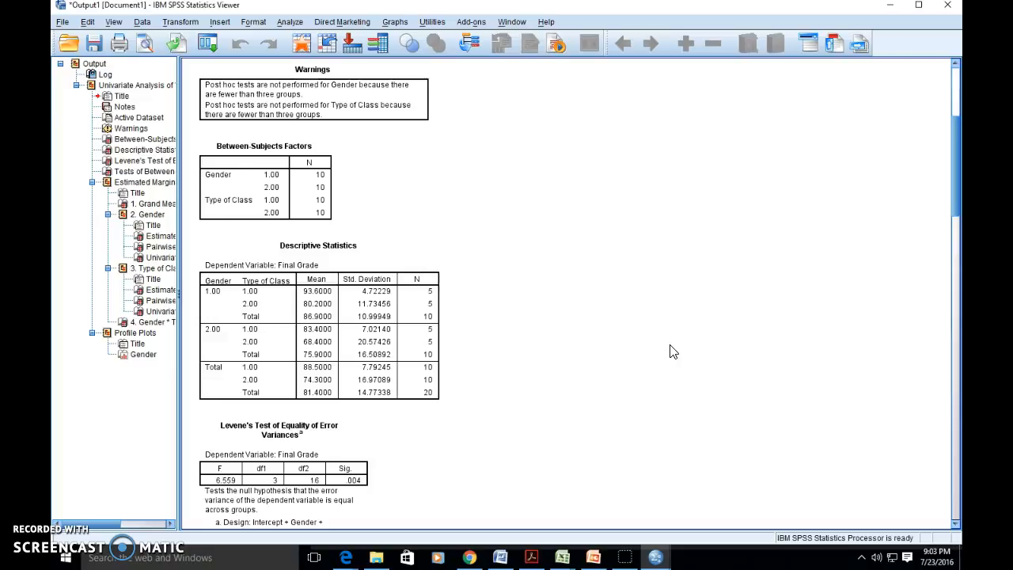
pyautogui.scroll(-2, 675, 357)
pyautogui.click(515, 276)
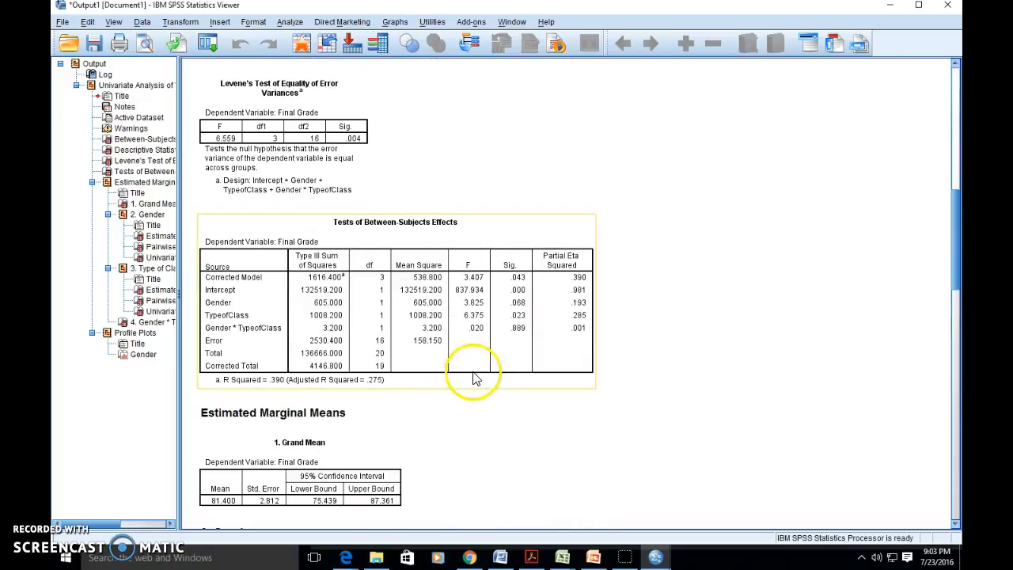
pyautogui.click(465, 401)
pyautogui.click(463, 395)
pyautogui.click(479, 395)
pyautogui.click(468, 292)
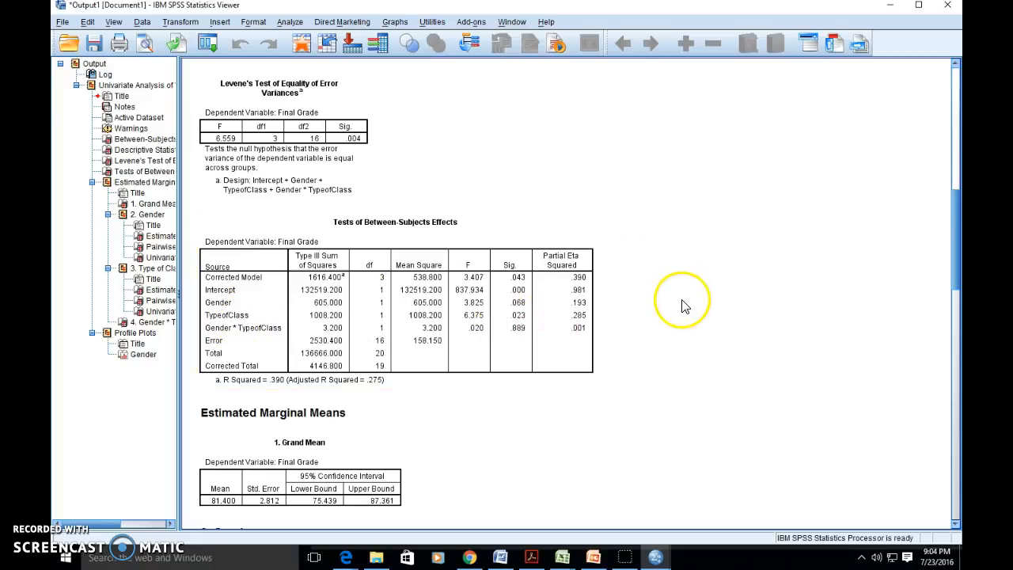
pyautogui.scroll(-1, 674, 307)
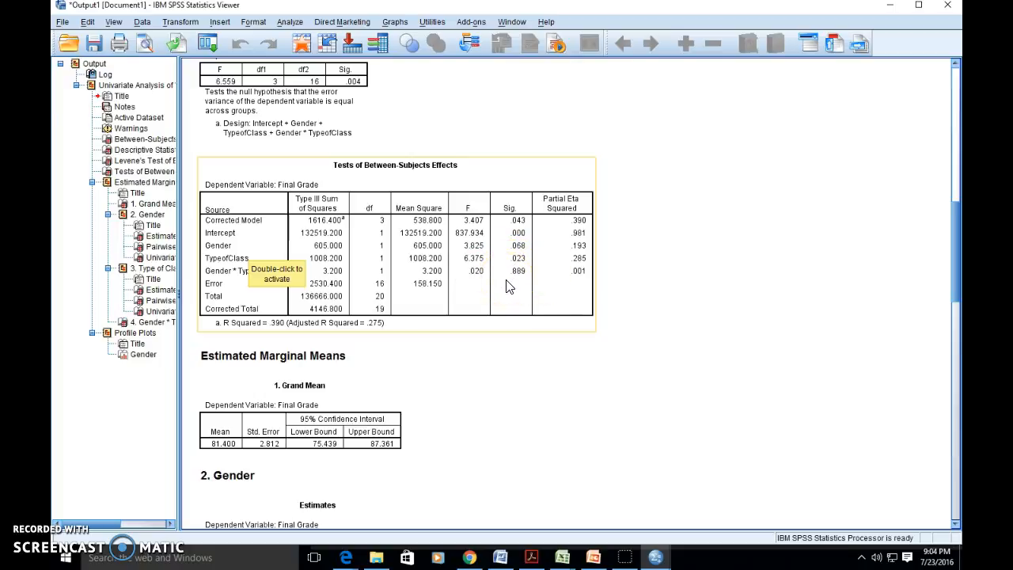
# Step: Compare the significance values of Gender, TypeofClass and their interaction in the Tests of Between-Subjects Effects table
pyautogui.click(531, 338)
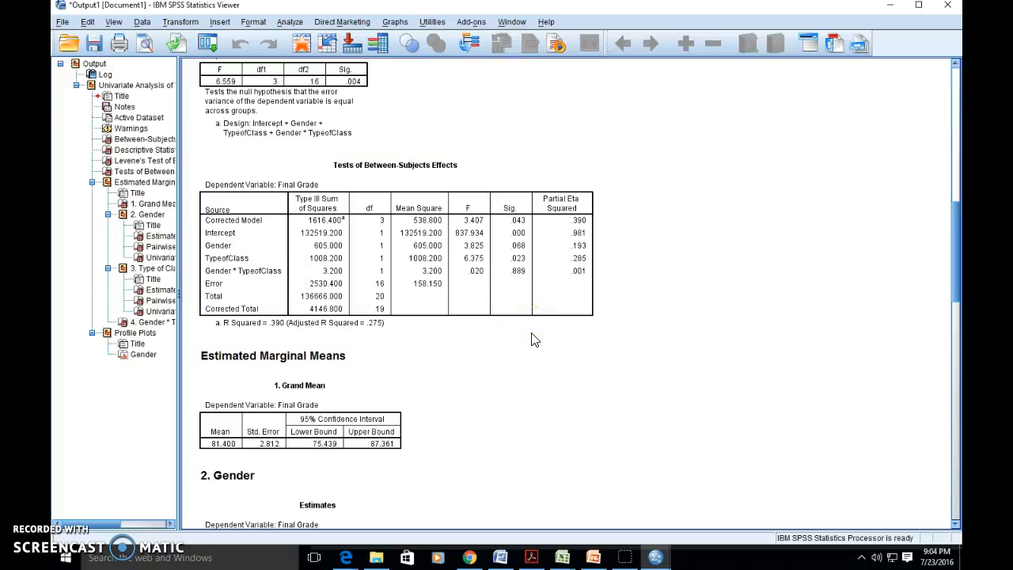
pyautogui.click(514, 295)
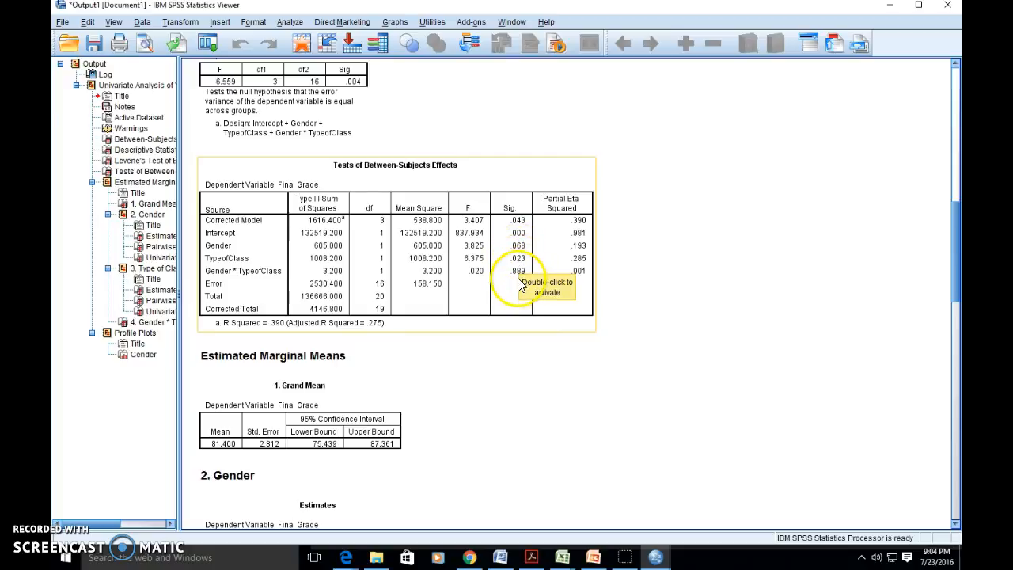
pyautogui.scroll(-6, 499, 400)
pyautogui.scroll(6, 633, 395)
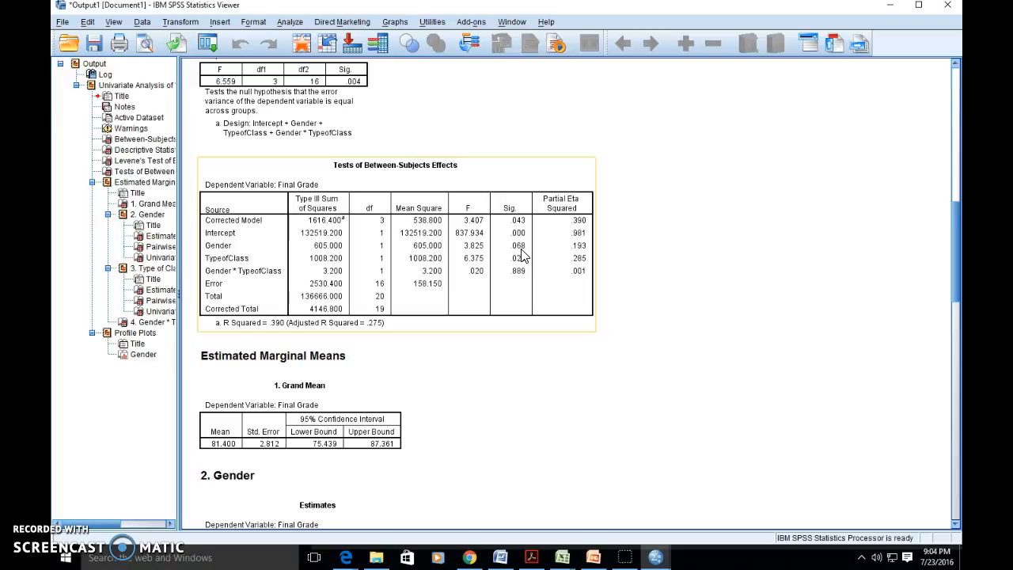
pyautogui.click(543, 493)
pyautogui.click(524, 483)
pyautogui.click(515, 515)
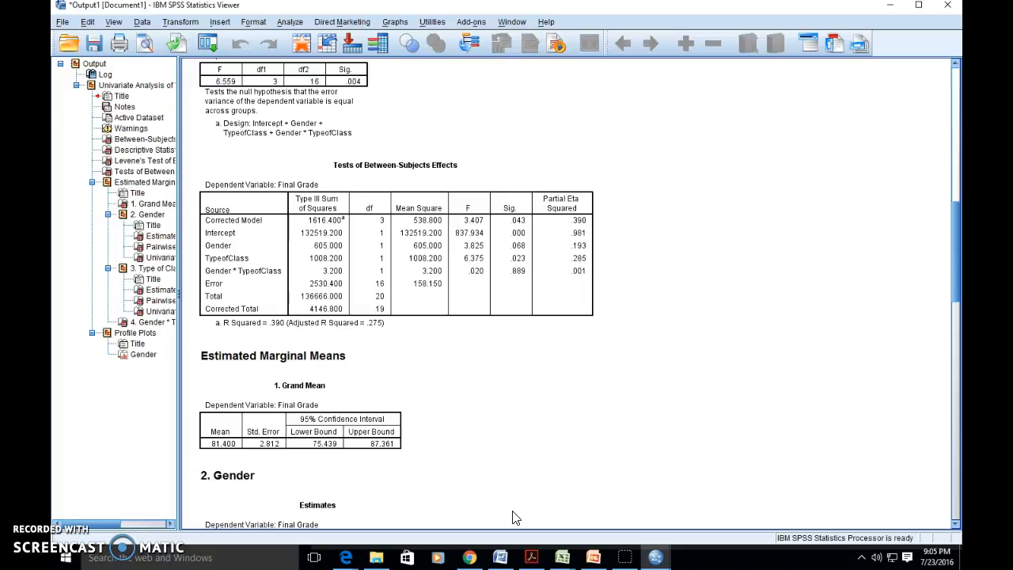
# Step: Review the estimated marginal means, pairwise comparisons and univariate tests for Gender and Type of Class
pyautogui.scroll(-9, 512, 516)
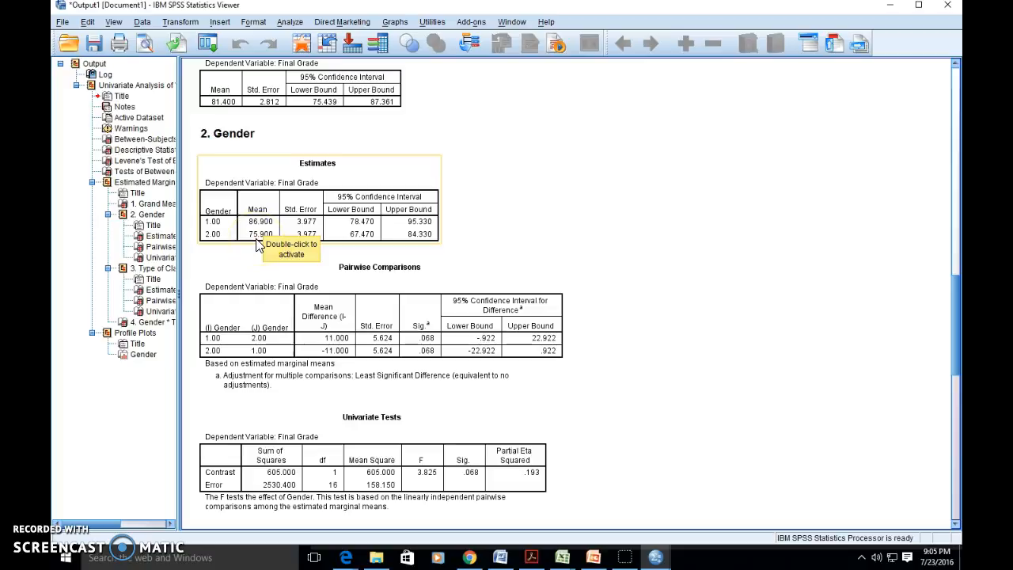
pyautogui.click(607, 413)
pyautogui.scroll(-2, 605, 413)
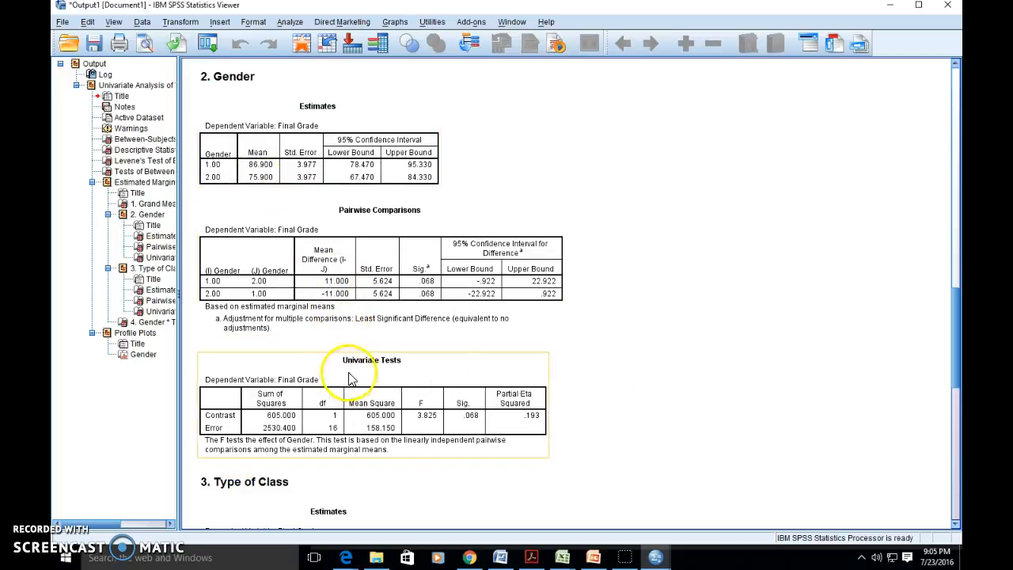
pyautogui.scroll(-2, 520, 409)
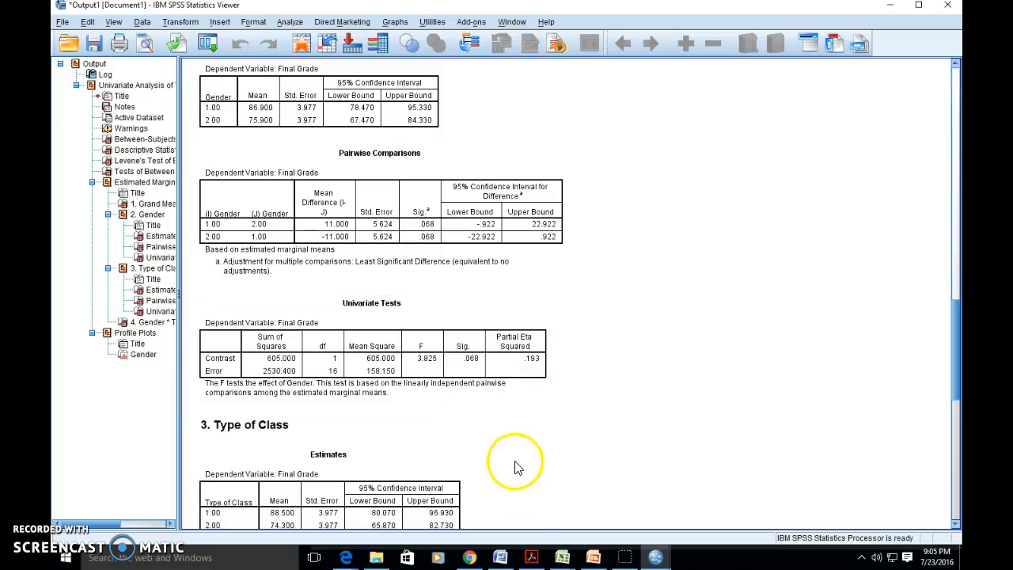
pyautogui.scroll(6, 515, 469)
pyautogui.scroll(-17, 567, 492)
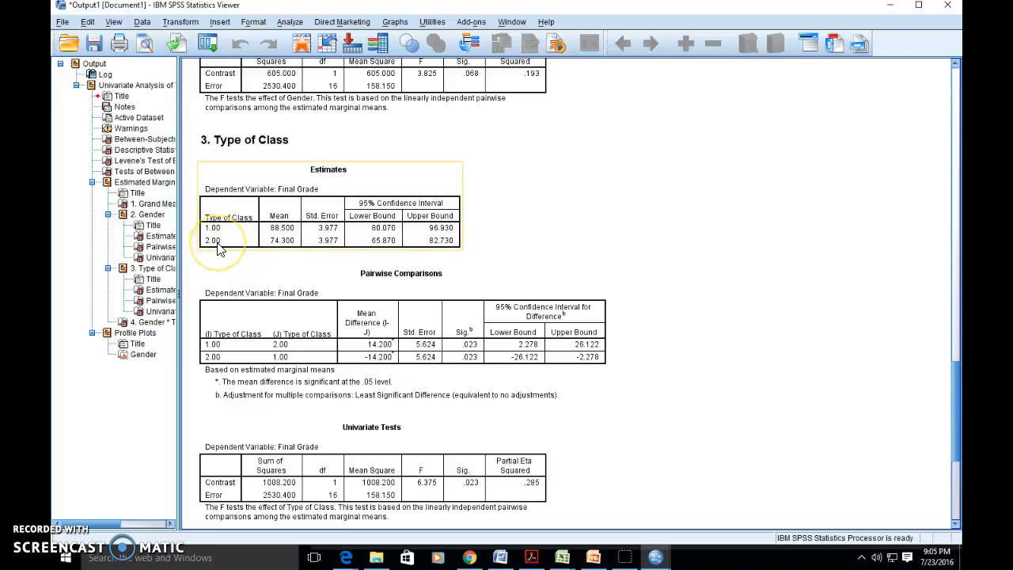
# Step: Check the gender and class type codes in the Excel workbook Chapter 13 Data (1), and return to the SPSS output
pyautogui.moveTo(563, 546)
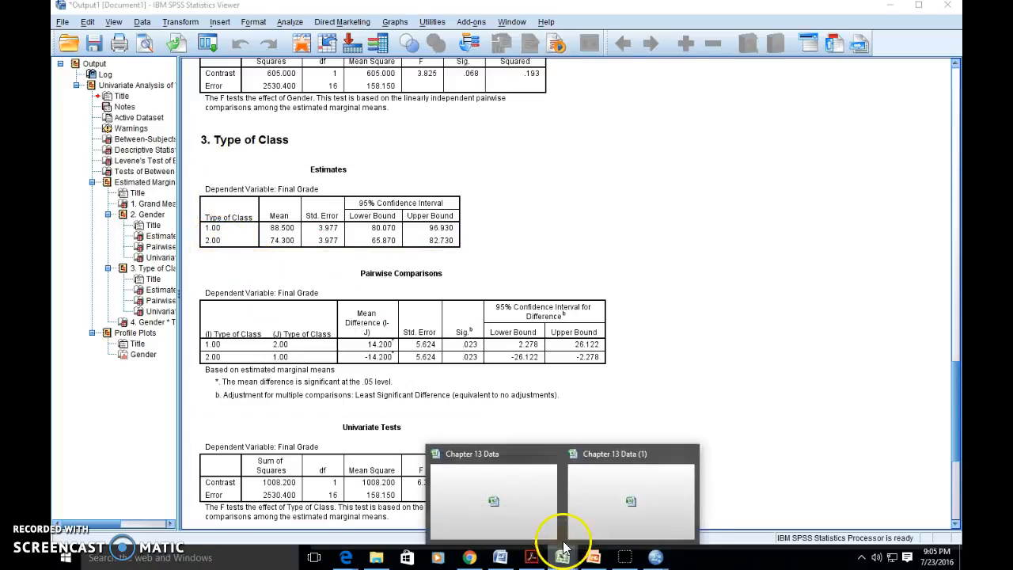
pyautogui.click(589, 502)
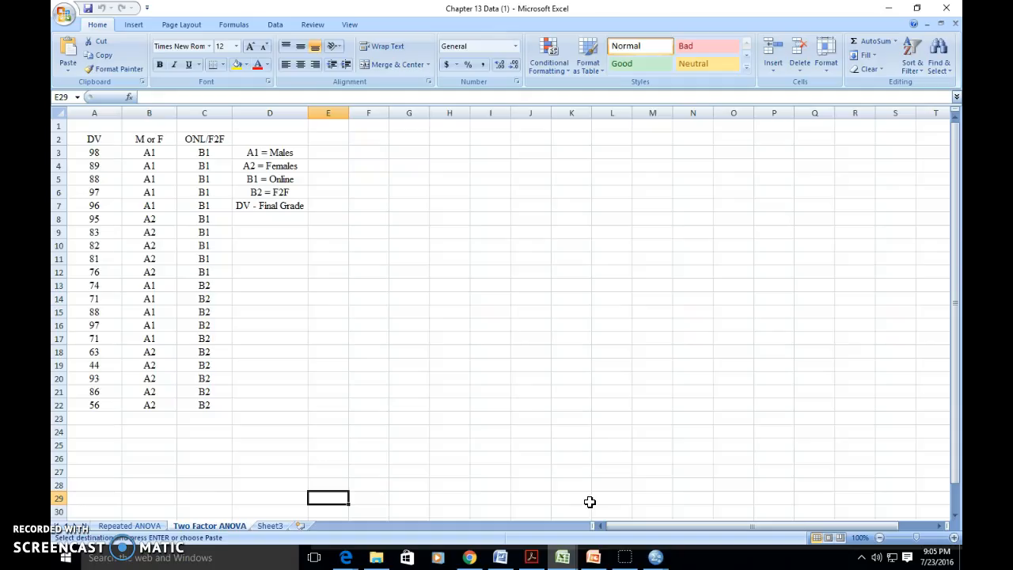
pyautogui.click(561, 557)
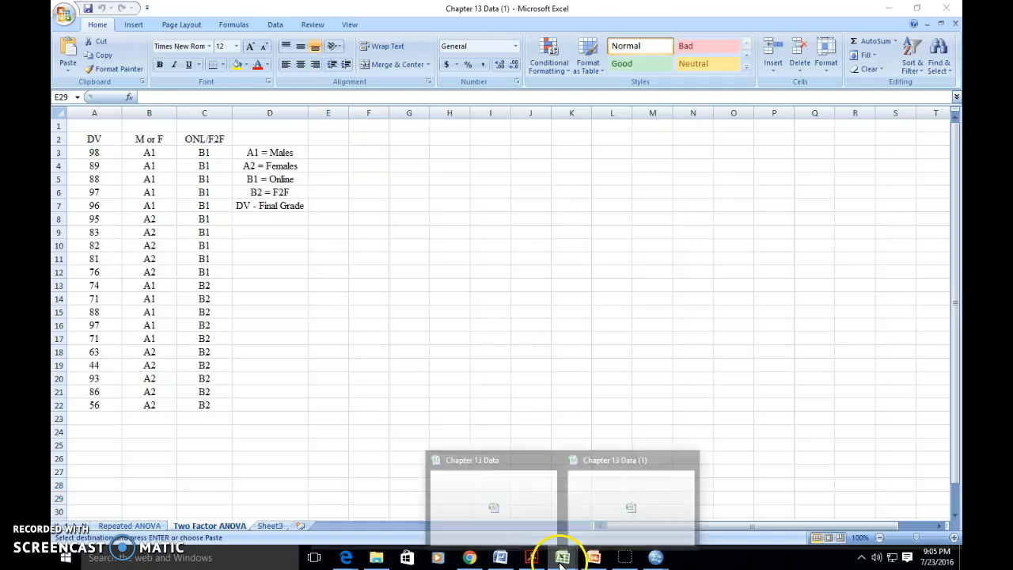
pyautogui.click(655, 547)
pyautogui.click(685, 513)
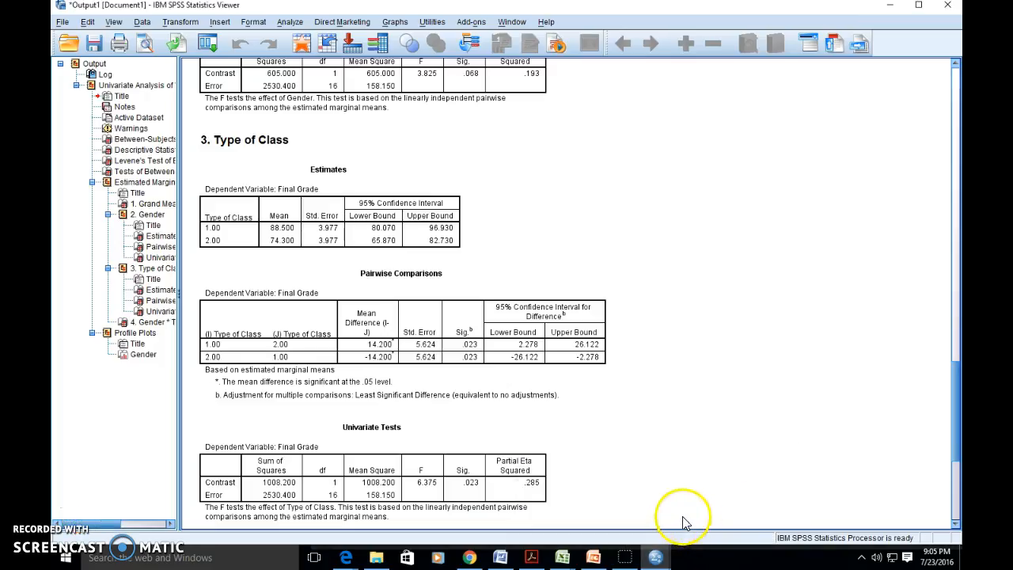